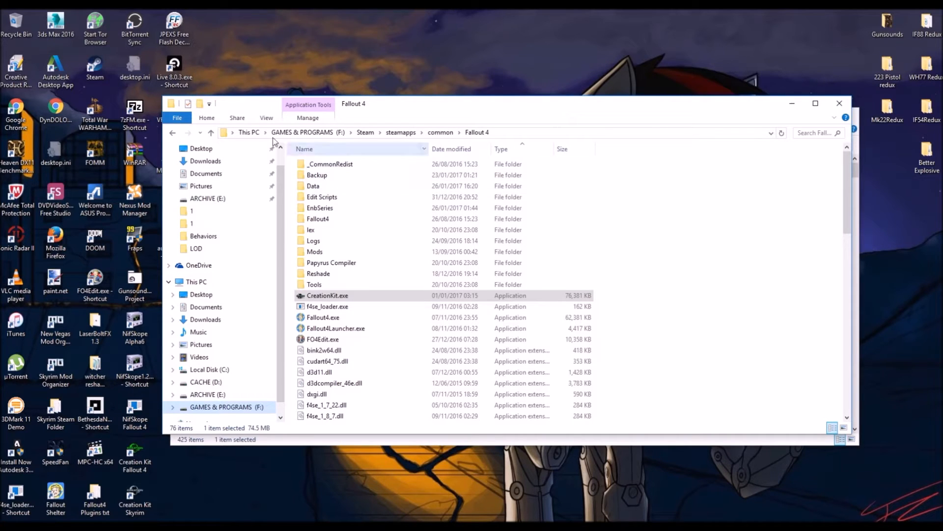
Step: In the Fallout 4 folder, open Data\meshes\Actors\character\Animations\Weapon\Mk22 and select WPNReload.hkx
left_click_drag(447, 109, 425, 120)
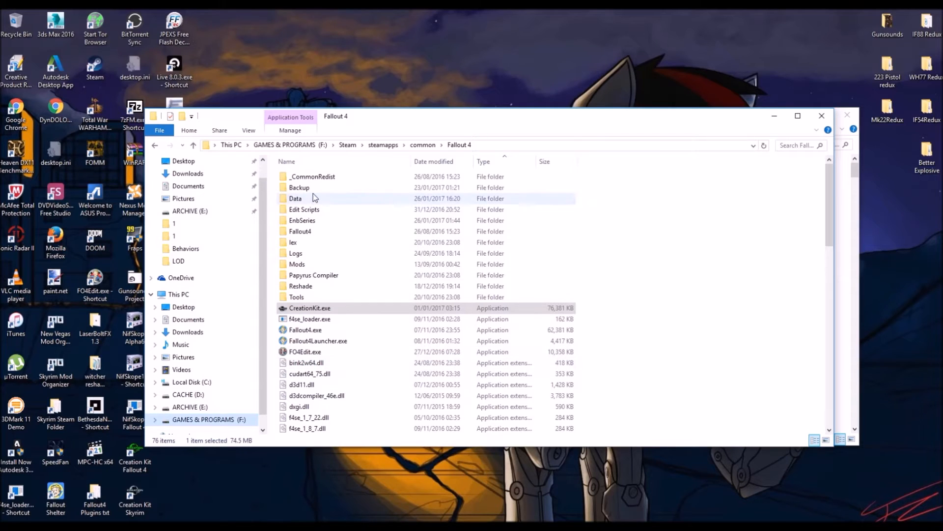
mouse_move(316, 199)
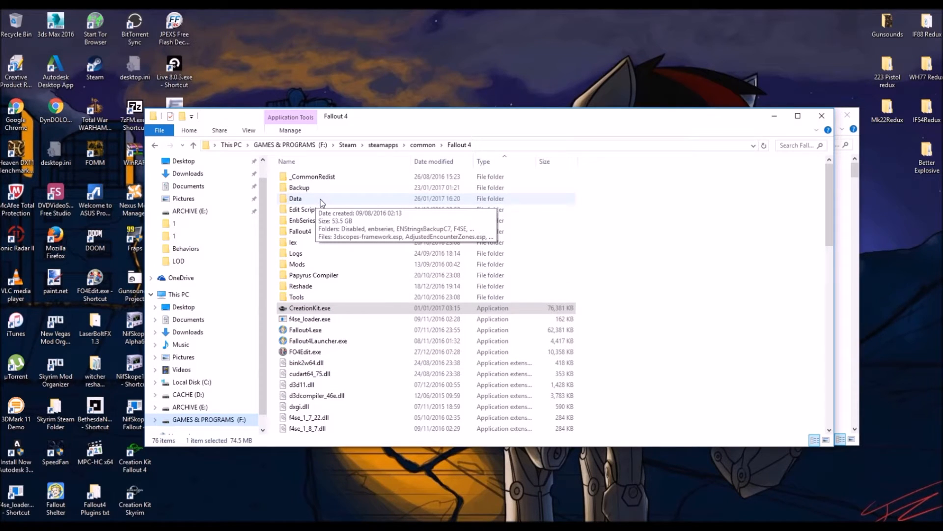
double_click(321, 199)
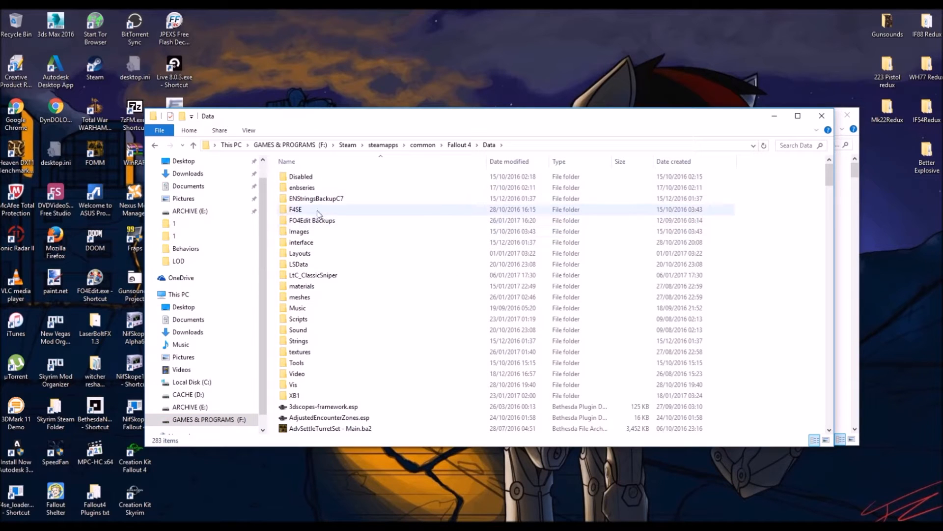
double_click(304, 297)
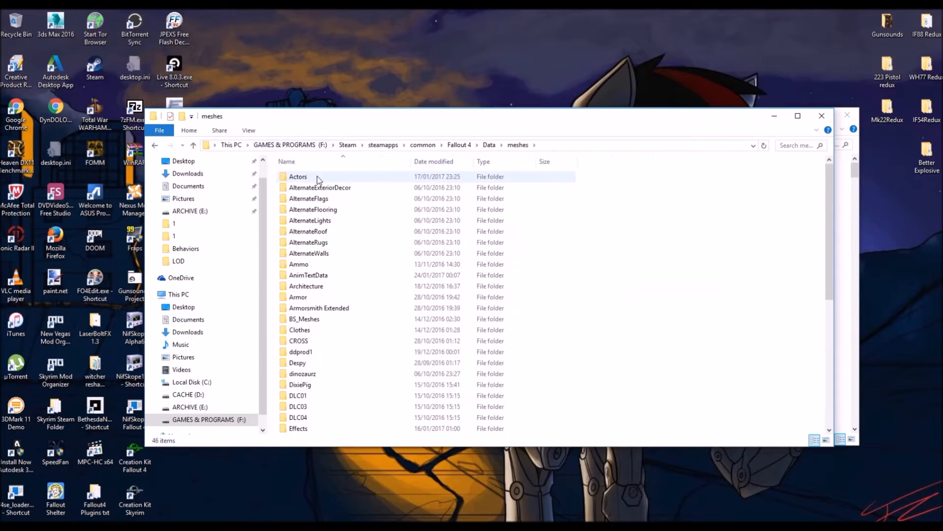
double_click(318, 176)
double_click(332, 177)
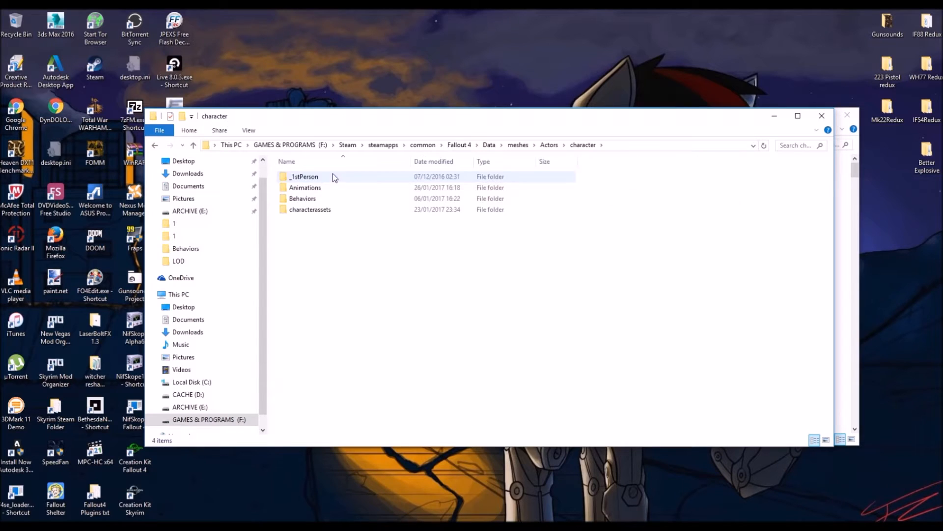
double_click(332, 187)
double_click(332, 198)
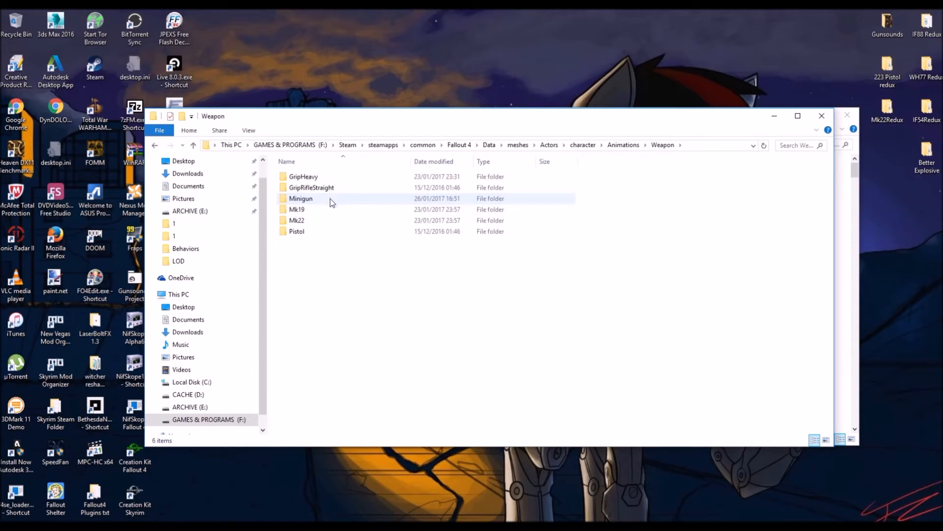
double_click(315, 221)
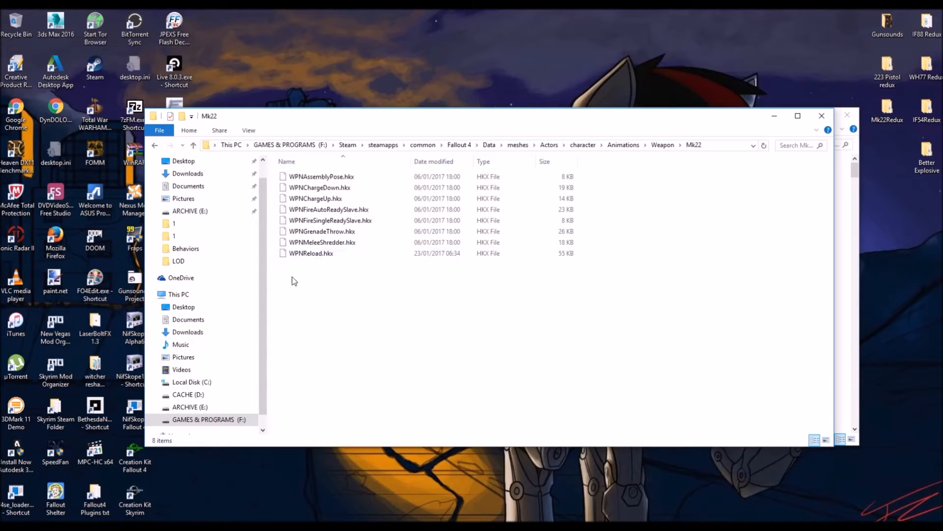
left_click(321, 255)
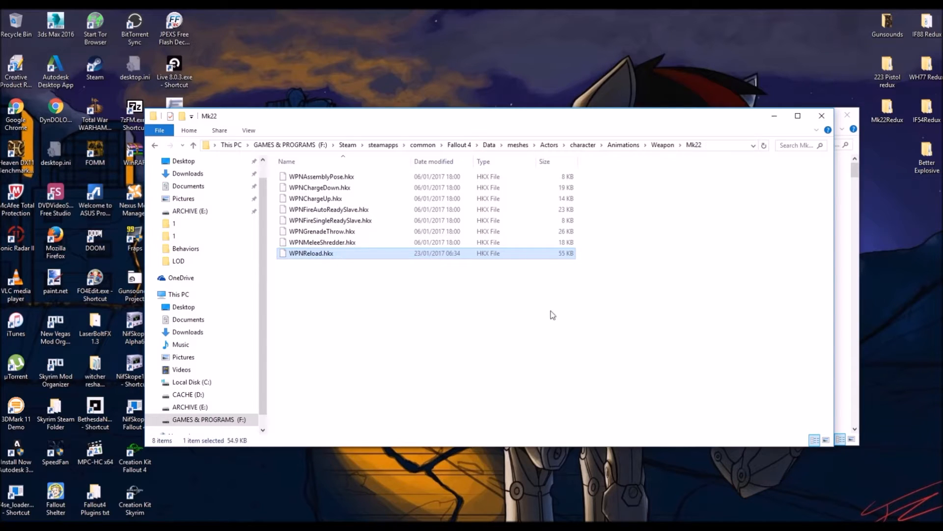
Step: Examine the contents of the Minigun, its Player subfolder and the Mk19 animation folder, then return to the Weapon folder
left_click(663, 145)
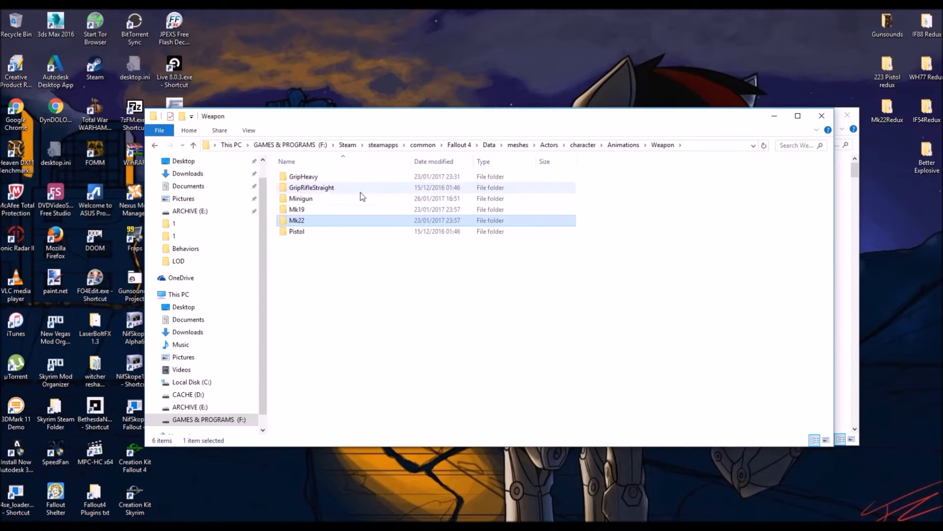
double_click(312, 199)
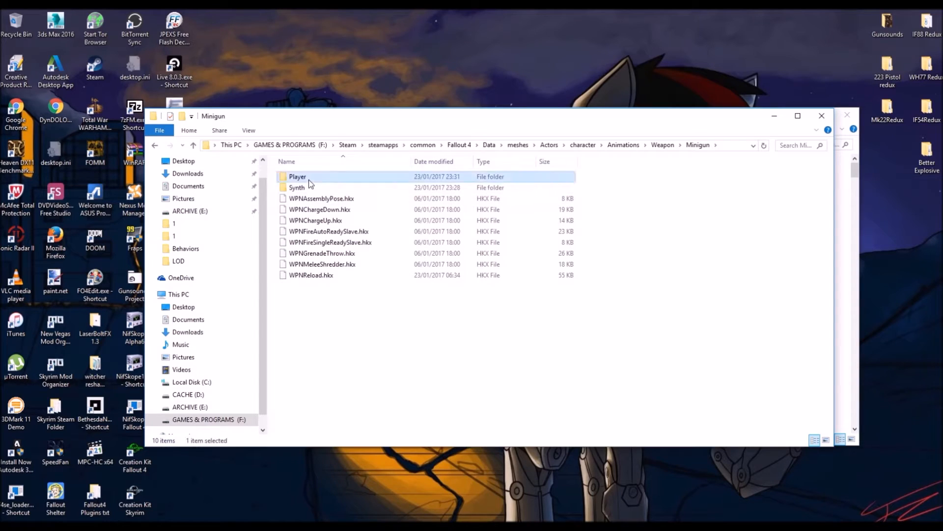
double_click(307, 176)
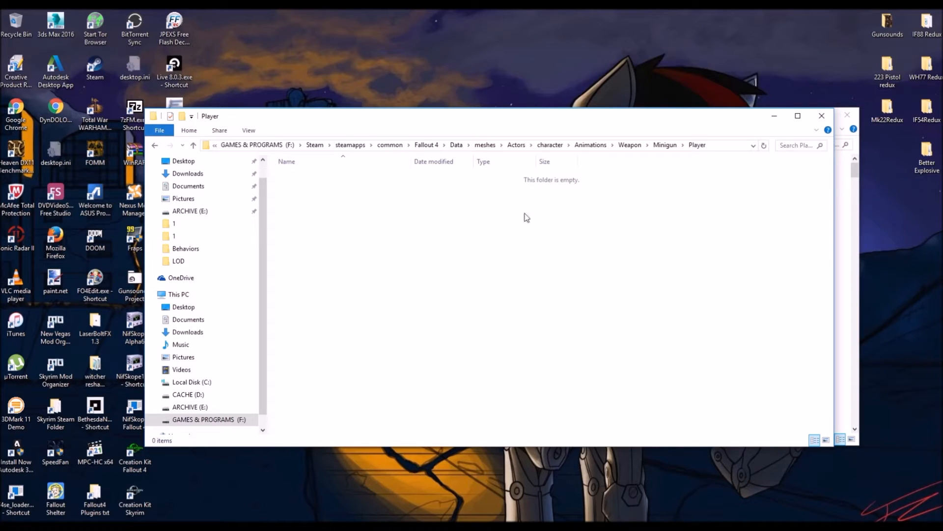
left_click(156, 145)
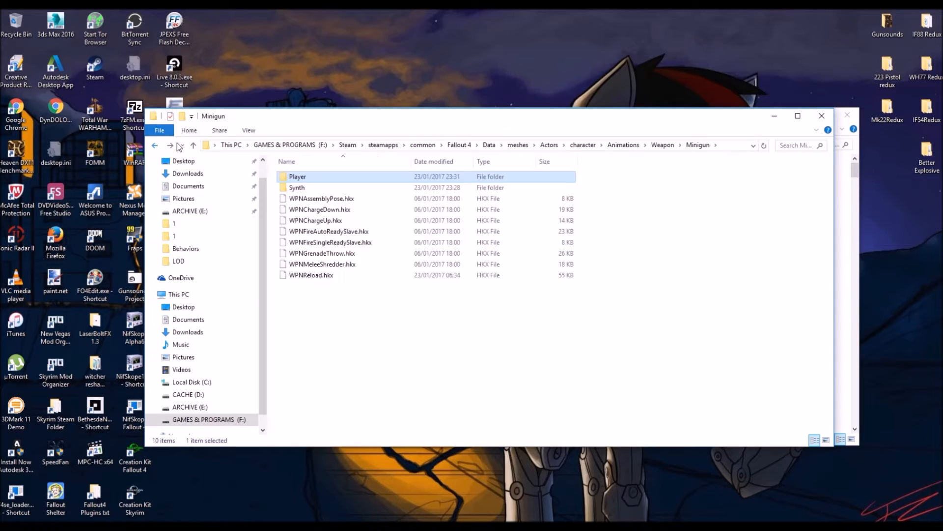
left_click(155, 146)
double_click(326, 210)
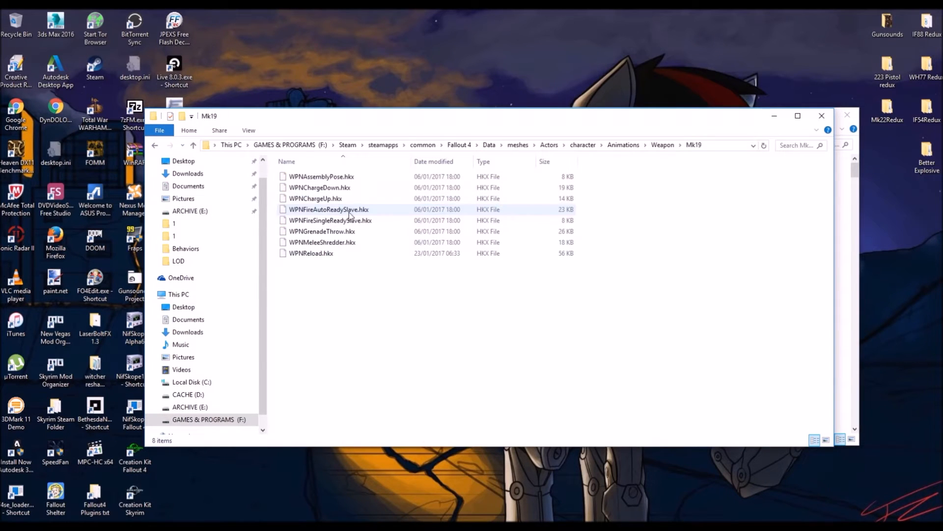
left_click(156, 146)
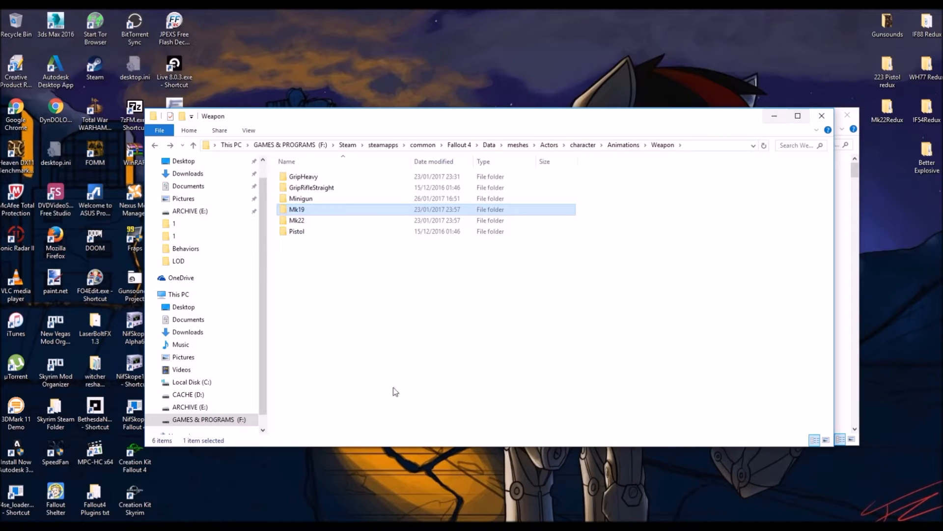
Step: Minimize both folder windows and open the HumanRaceSubGraphData race in the Creation Kit
left_click(776, 115)
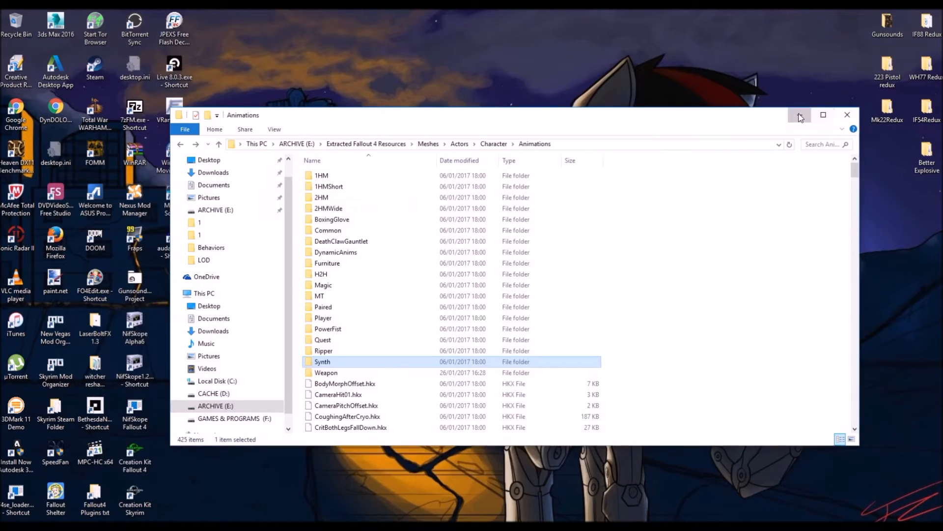
left_click(799, 117)
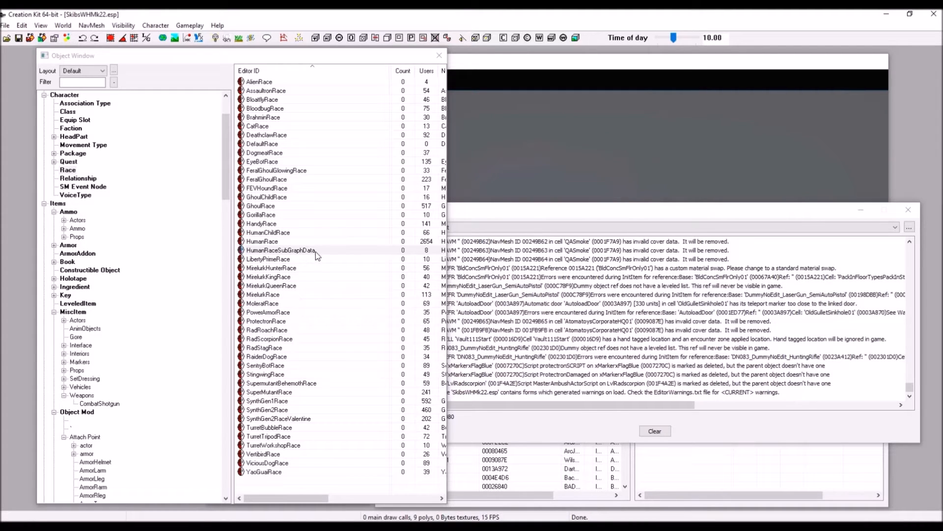
left_click(299, 244)
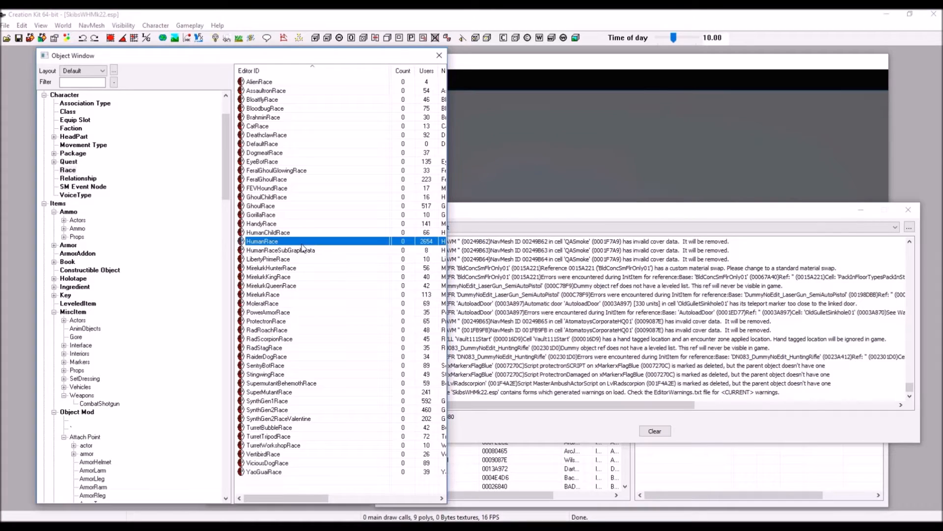
left_click(303, 251)
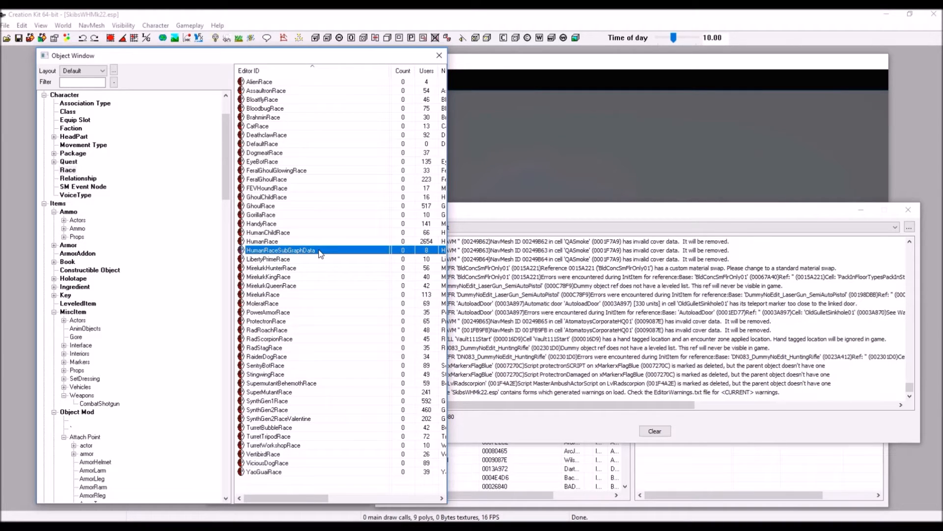
double_click(320, 251)
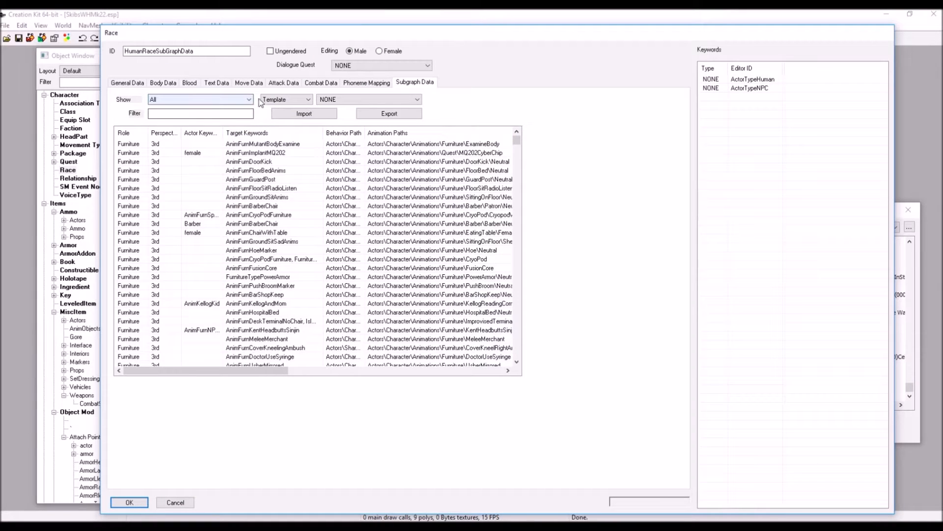
Step: Limit the race's subgraph data list to Weapon entries
left_click(239, 100)
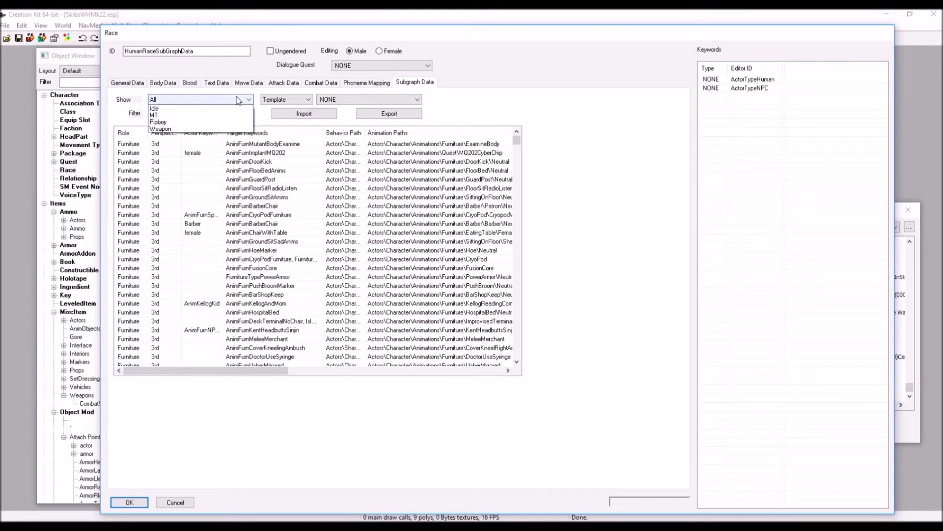
left_click(211, 143)
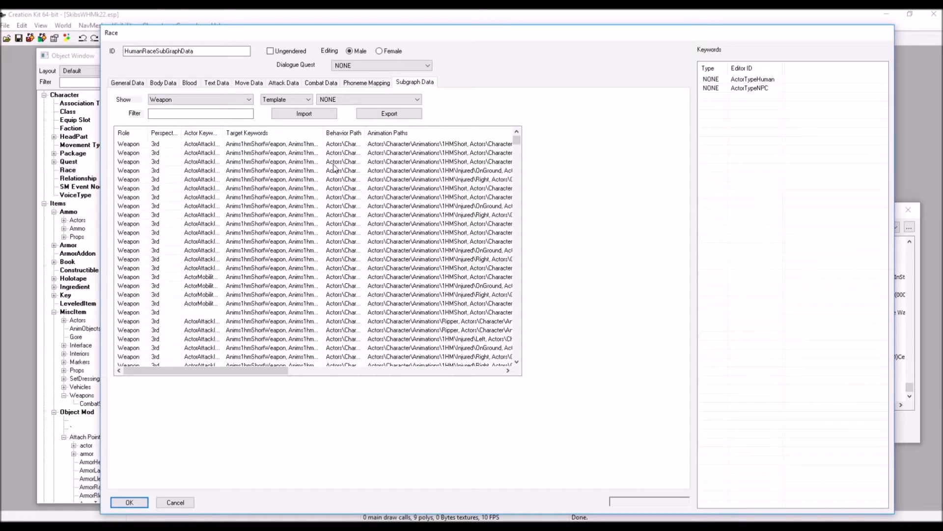
scroll(521, 147, "down", 2)
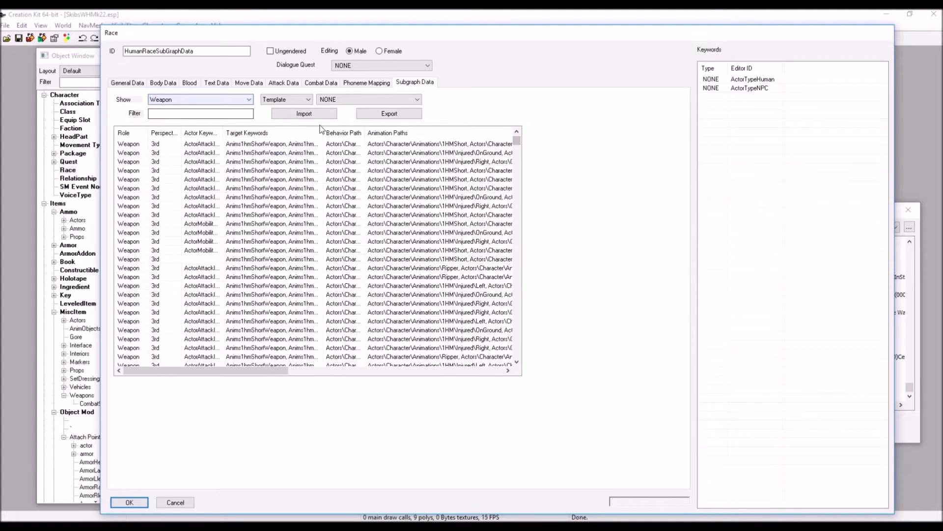
Step: Look through the weapon entries for the AnimsMinigun target keyword and select one of its rows
left_click_drag(517, 143, 521, 158)
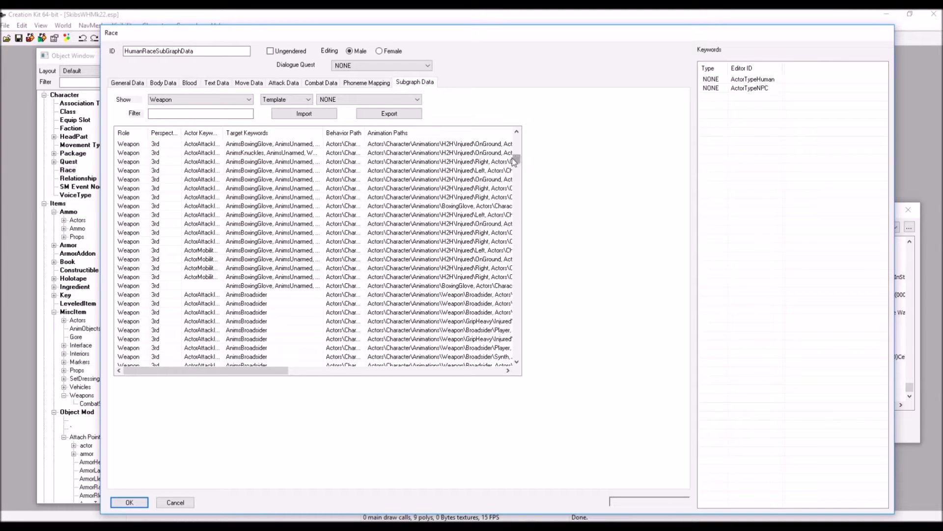
scroll(519, 161, "down", 6)
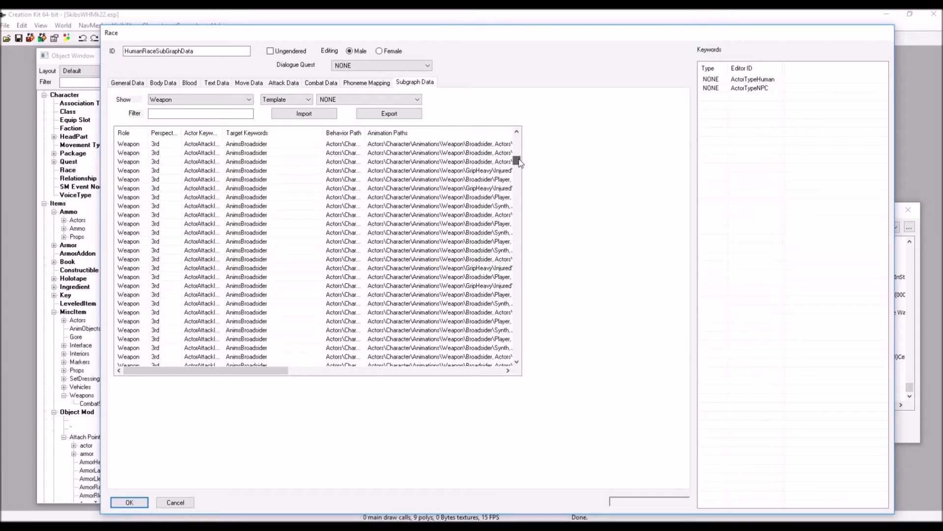
left_click_drag(519, 160, 519, 307)
scroll(261, 242, "up", 2)
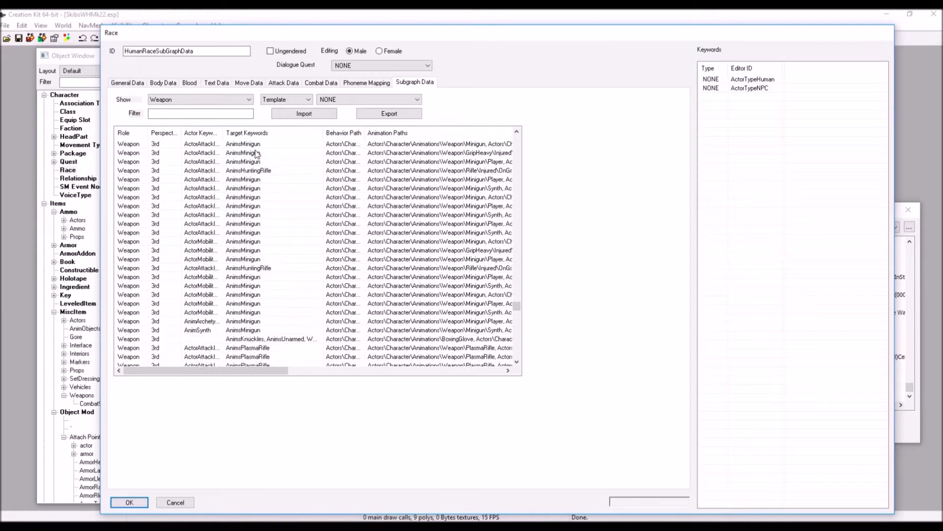
left_click(246, 287)
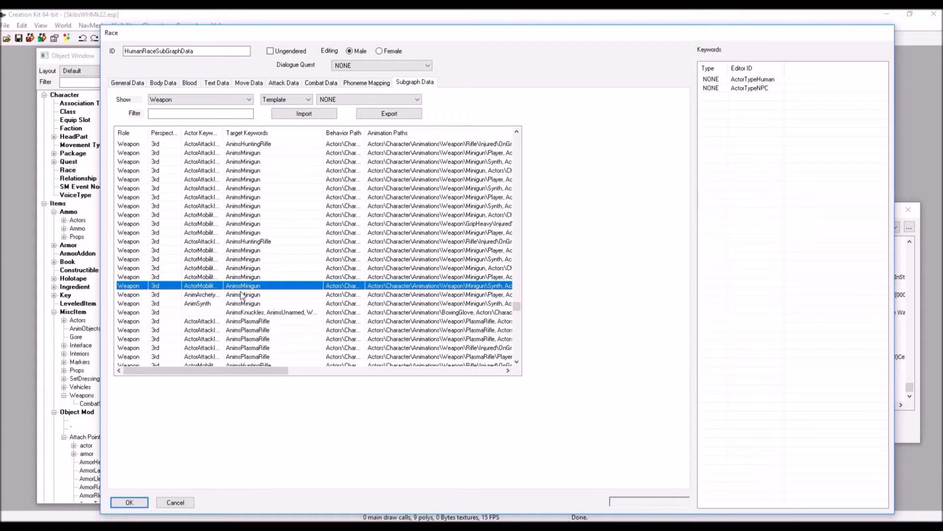
Step: Sort the subgraph entries by target keywords and select the first AnimsMinigun row
left_click(278, 132)
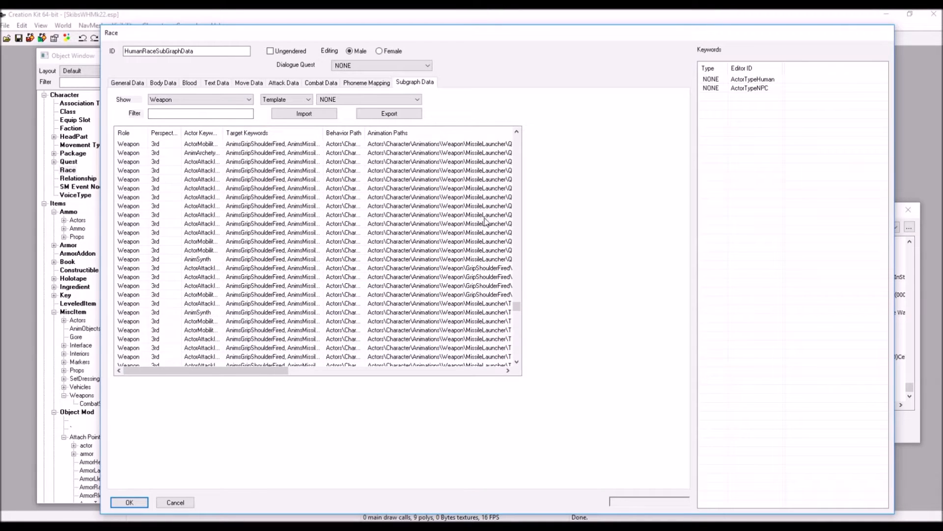
left_click_drag(517, 307, 530, 330)
scroll(270, 234, "up", 3)
left_click(271, 232)
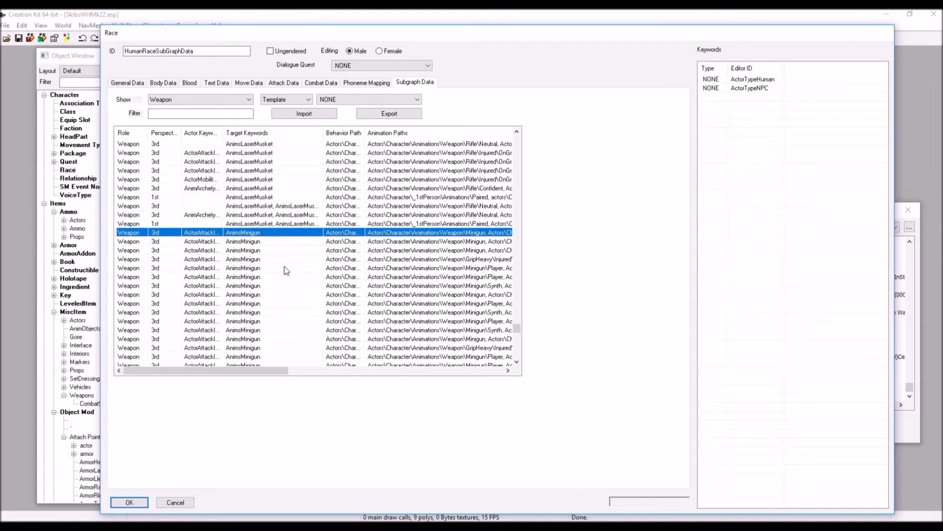
Step: Widen the Actor Keyword column, review the AnimsMinigun rows and select the first 3rd-person one without an actor keyword
left_click_drag(223, 133, 274, 139)
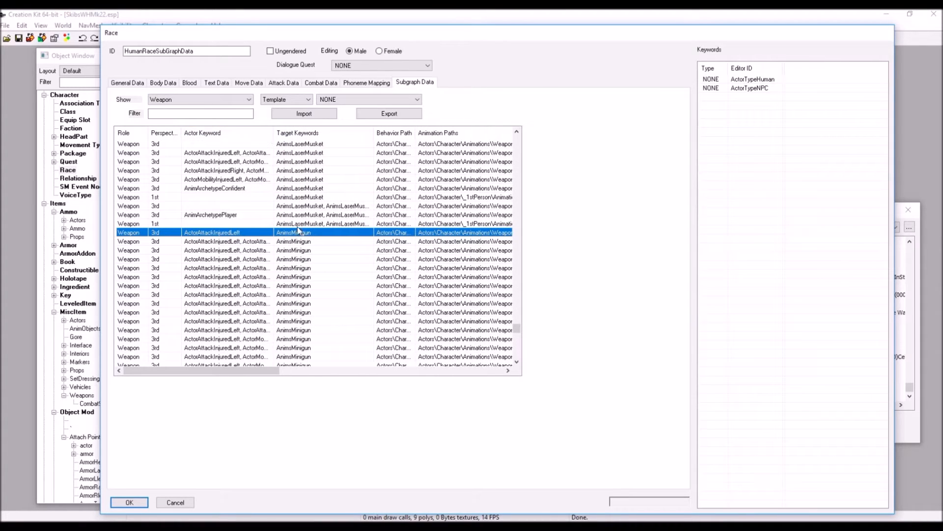
scroll(333, 250, "down", 3)
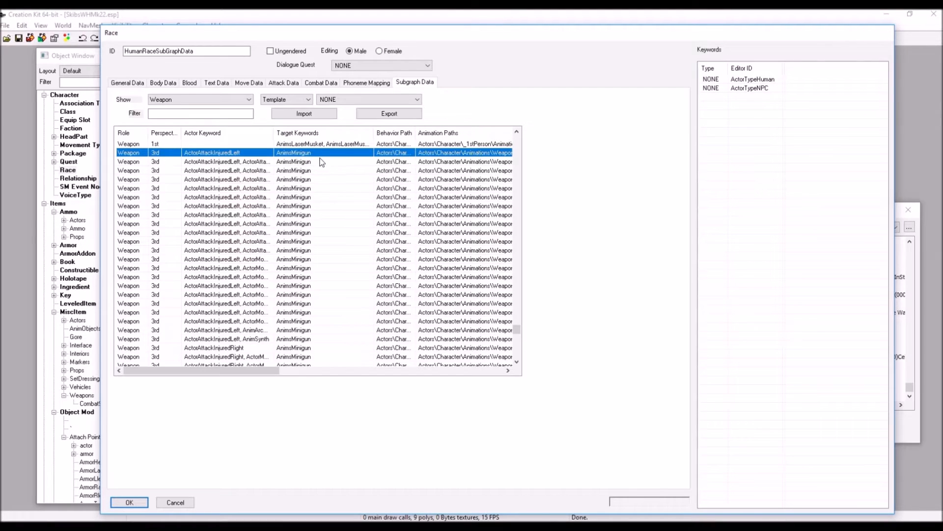
scroll(315, 176, "down", 4)
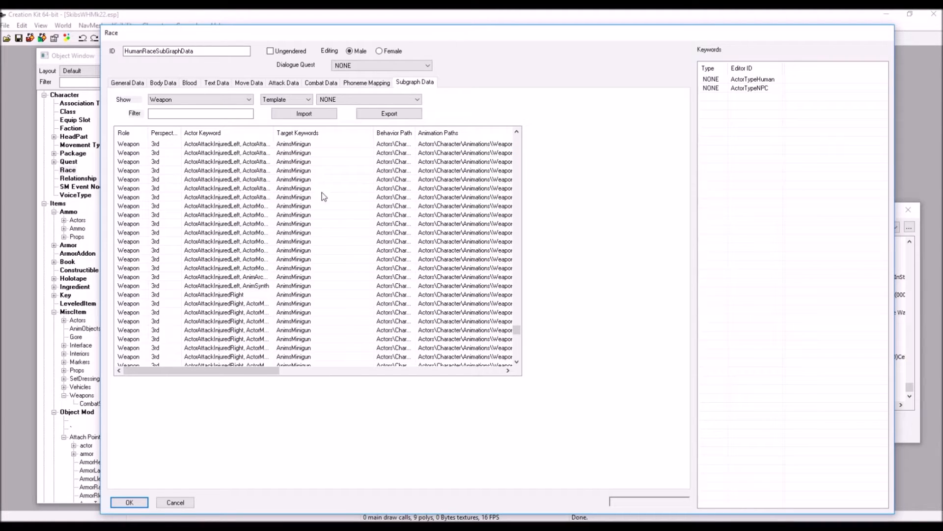
scroll(330, 203, "down", 6)
scroll(327, 228, "up", 2)
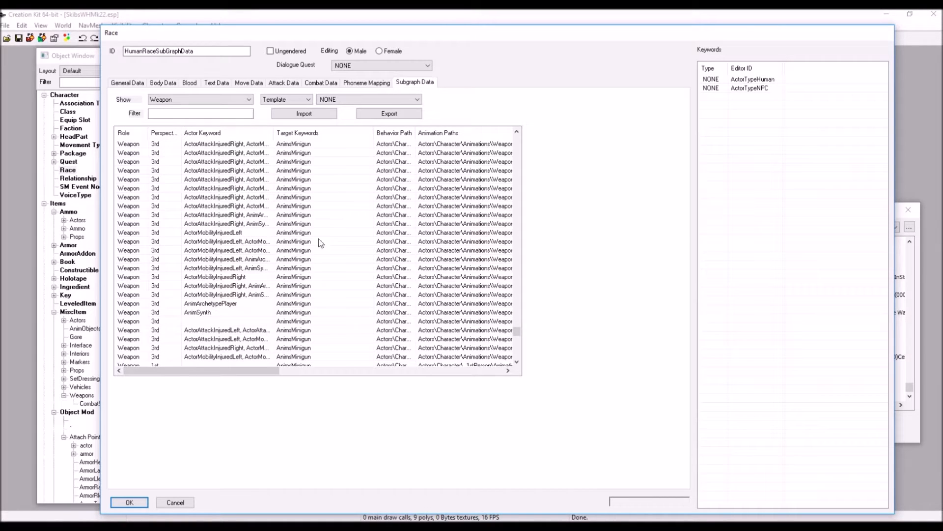
left_click(300, 188)
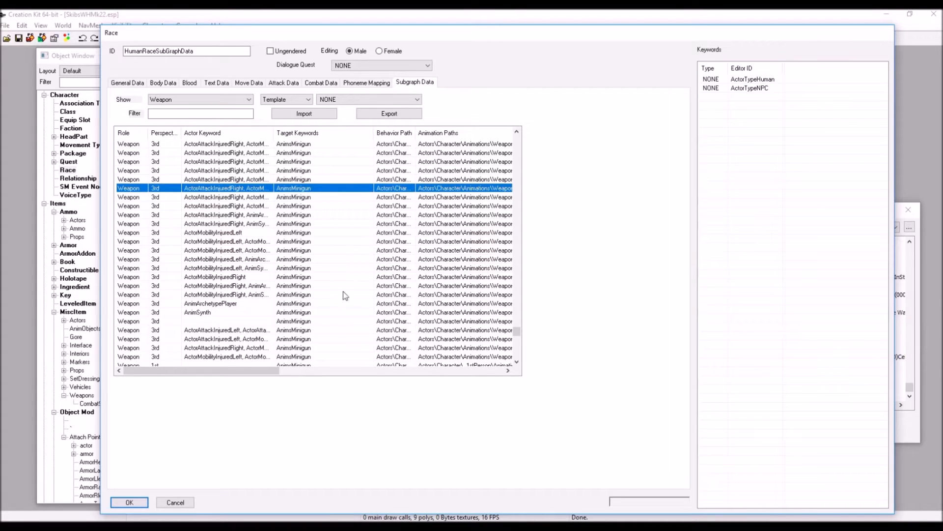
scroll(307, 275, "down", 3)
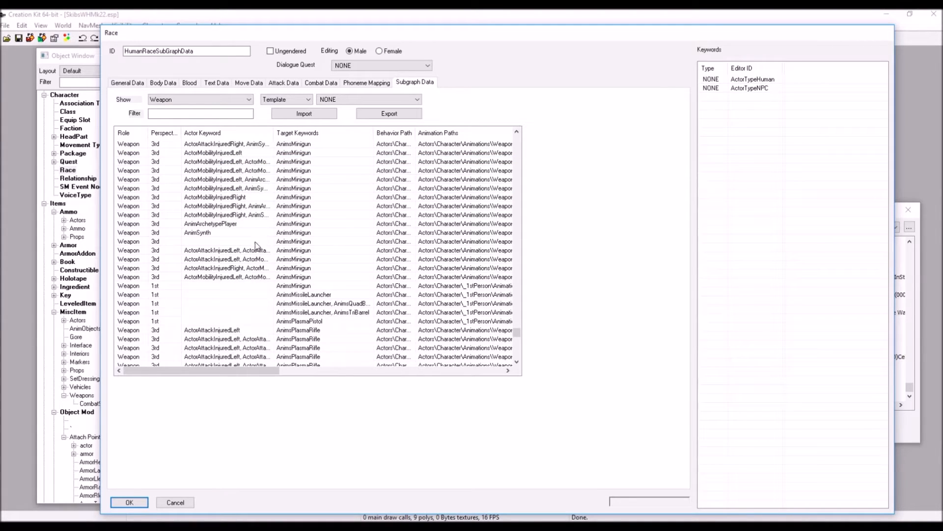
left_click(239, 244)
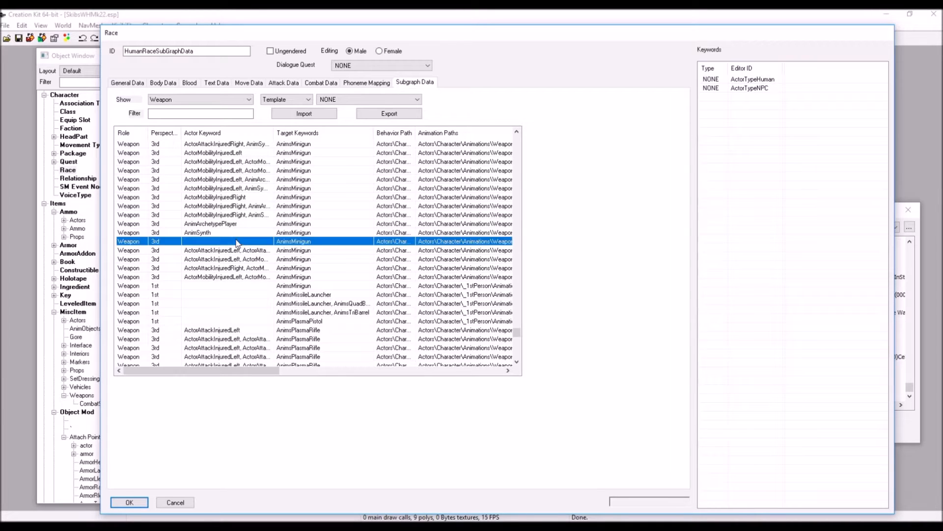
Step: Compare the actor keywords of the 3rd-person AnimsMinigun rows, including AnimArchetypePlayer, AnimSynth and the injured variants, and close the race without saving
left_click(243, 234)
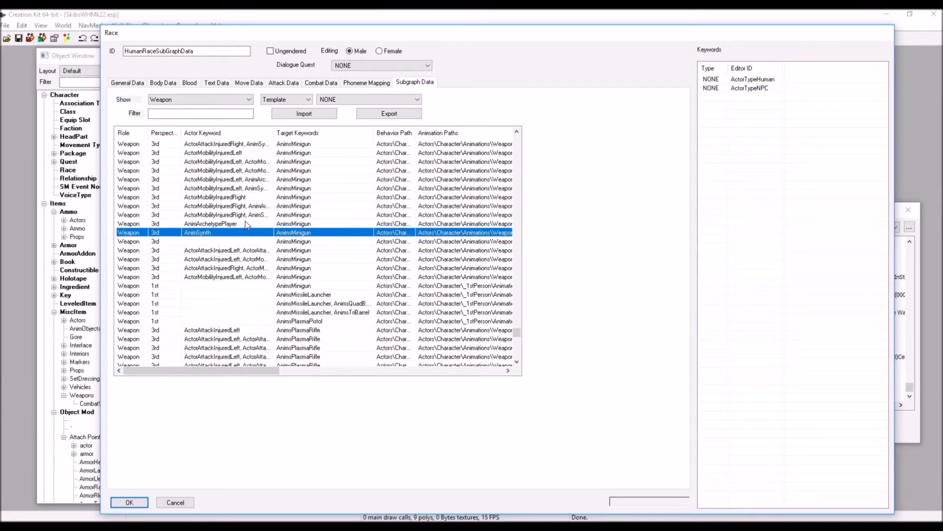
left_click(308, 240)
left_click(309, 234)
left_click(307, 225)
left_click(310, 235)
left_click(311, 243)
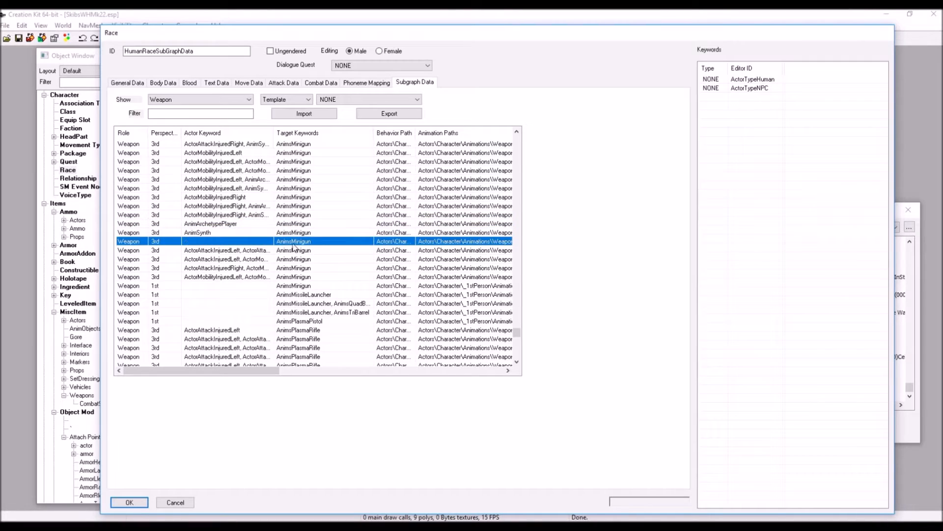
left_click(221, 234)
left_click(216, 225)
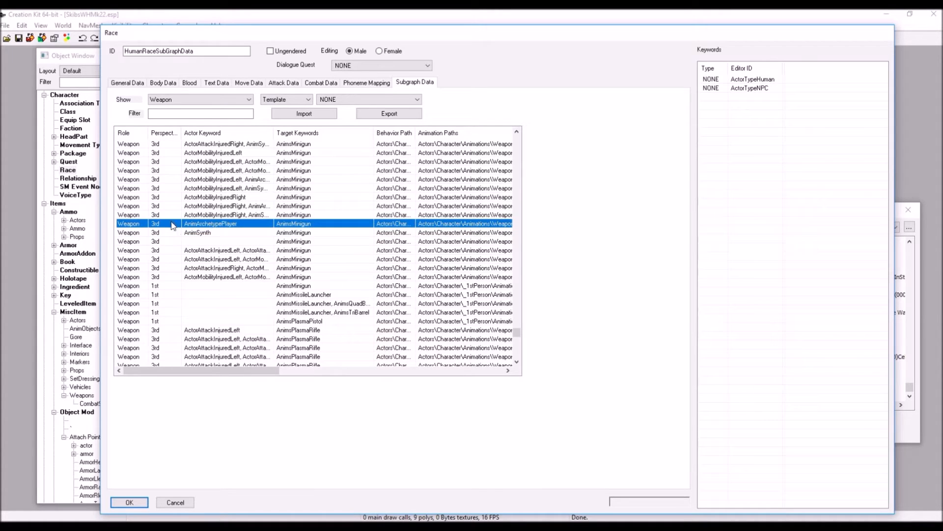
left_click(252, 215)
scroll(252, 212, "up", 2)
scroll(253, 213, "up", 1)
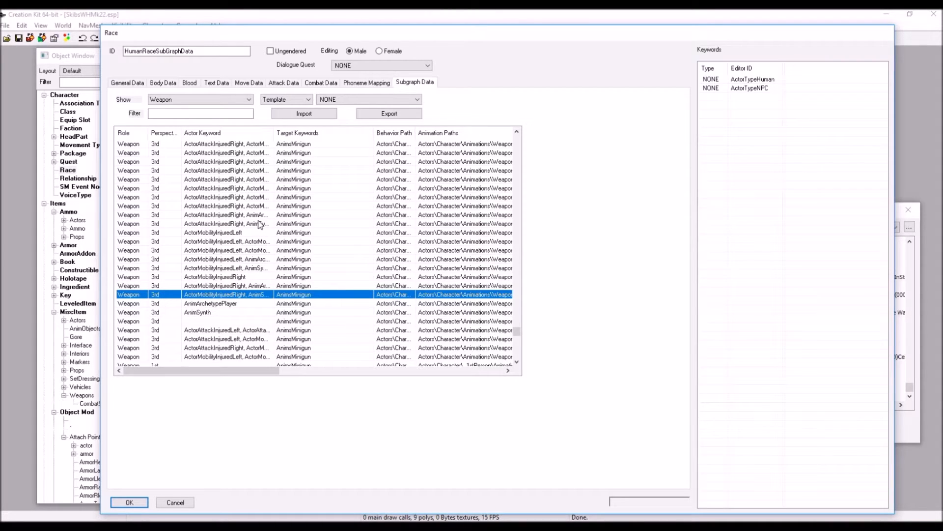
scroll(261, 223, "down", 1)
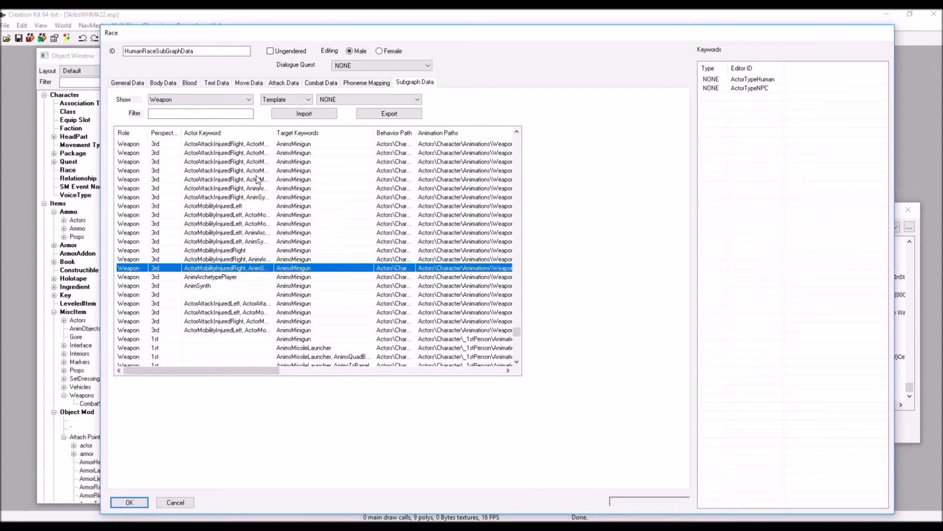
scroll(260, 185, "down", 1)
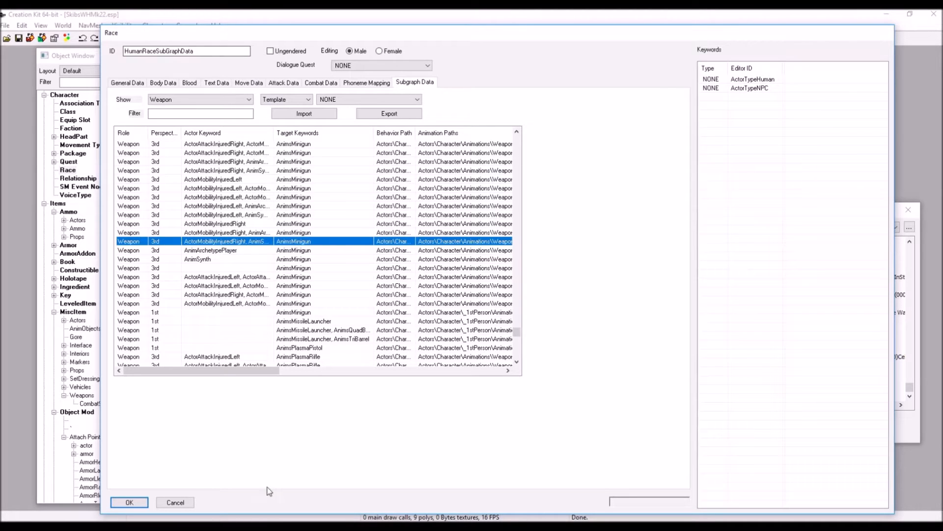
left_click(184, 503)
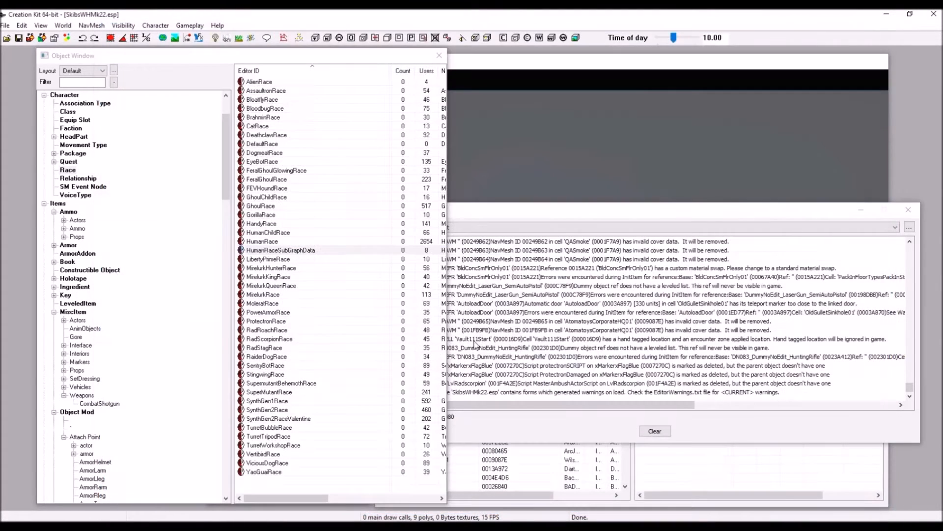
Step: Duplicate the HumanRaceSubGraphData race and select the copy
left_click(284, 251)
left_click(289, 249)
left_click(332, 248)
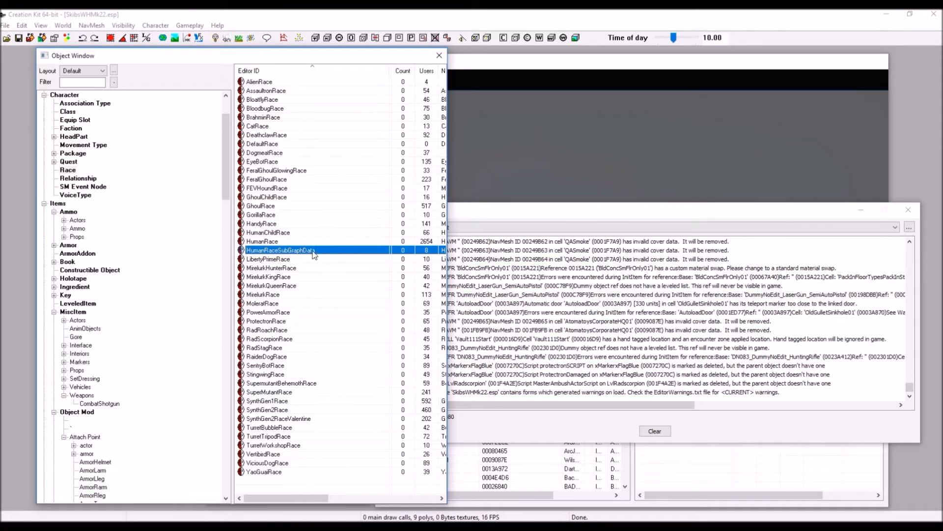
right_click(305, 250)
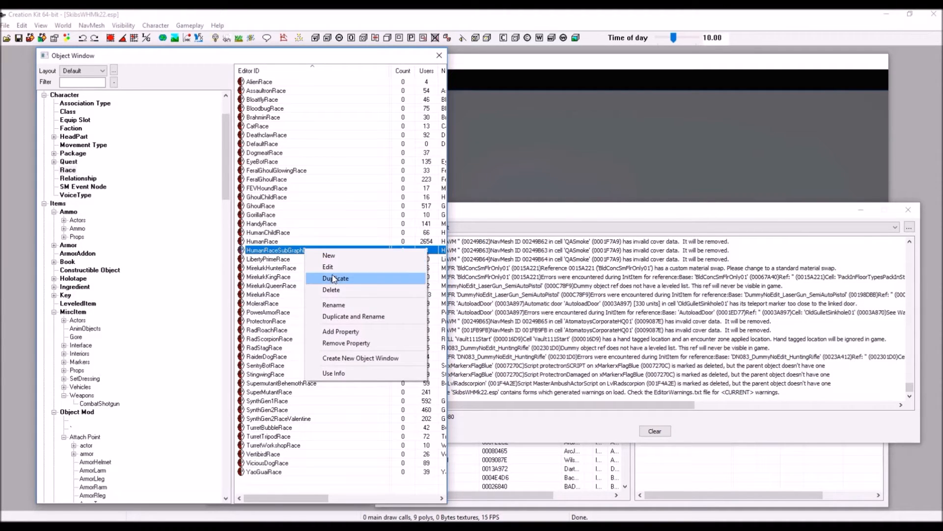
left_click(328, 278)
left_click(325, 260)
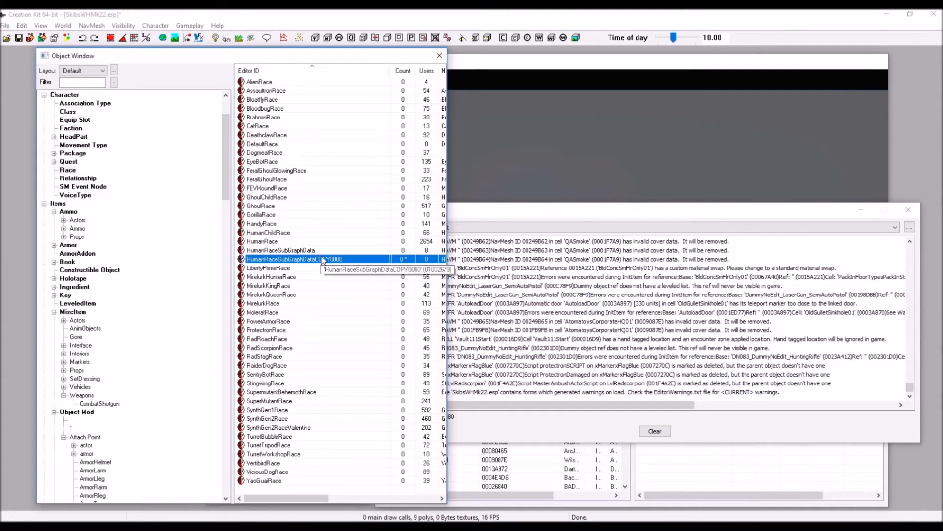
Step: Open the duplicated race, change its ID to HumanRaceSubGraphDataMk22 and mark it as ungendered
double_click(326, 260)
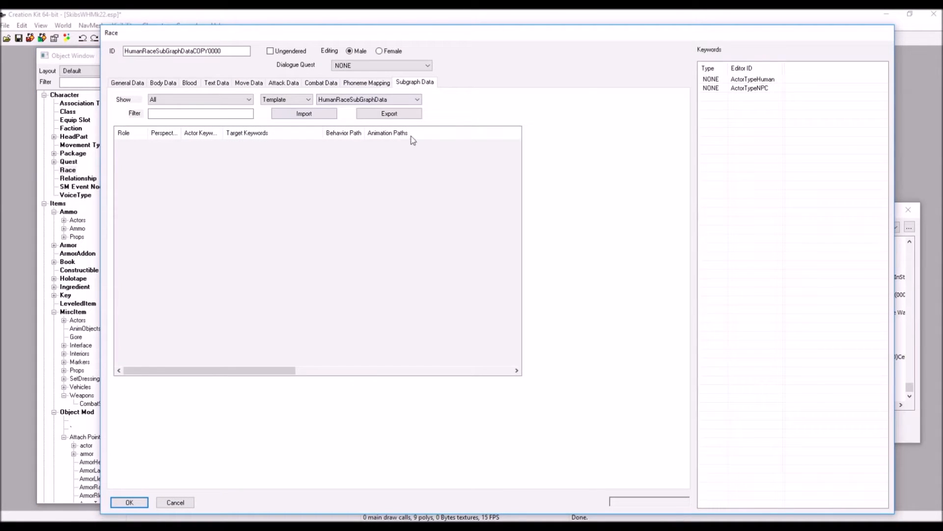
left_click(226, 51)
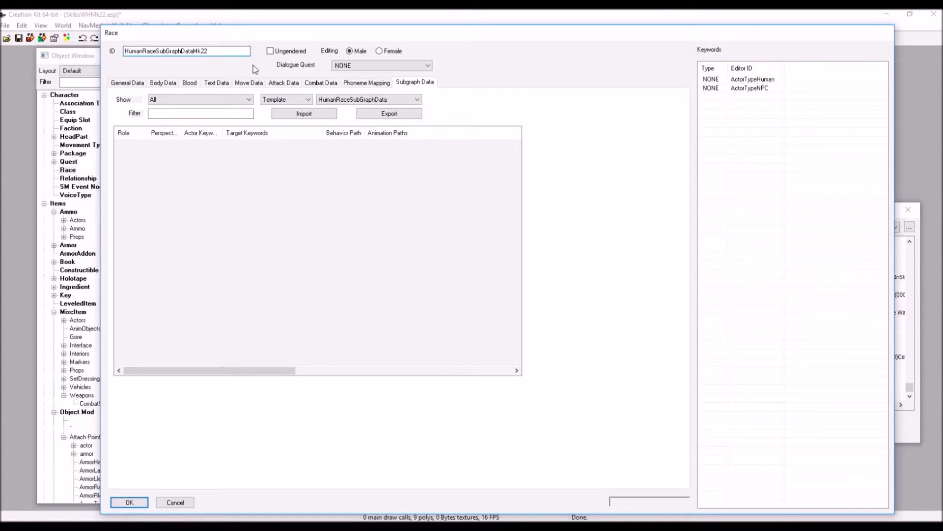
left_click(274, 50)
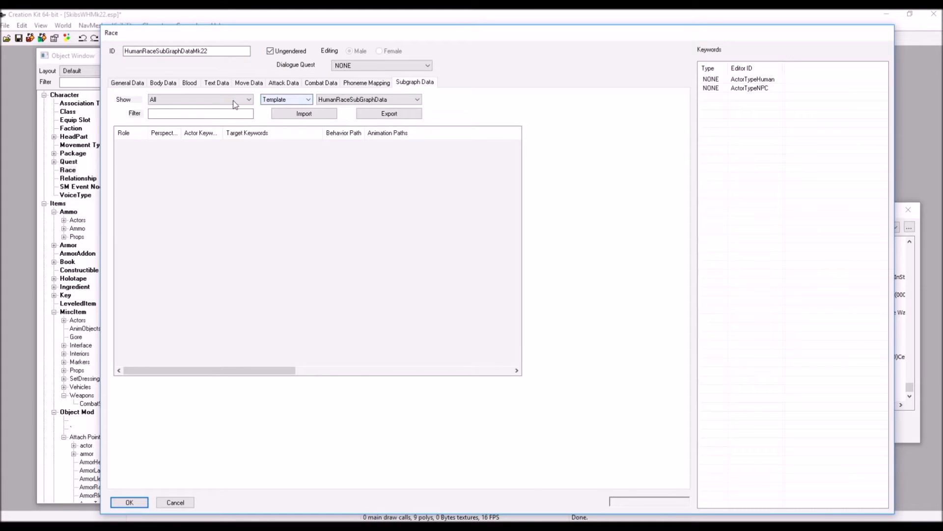
Step: Set the race's subgraph data to Additive instead of Template and limit the list to Weapon entries
left_click(296, 99)
left_click(288, 116)
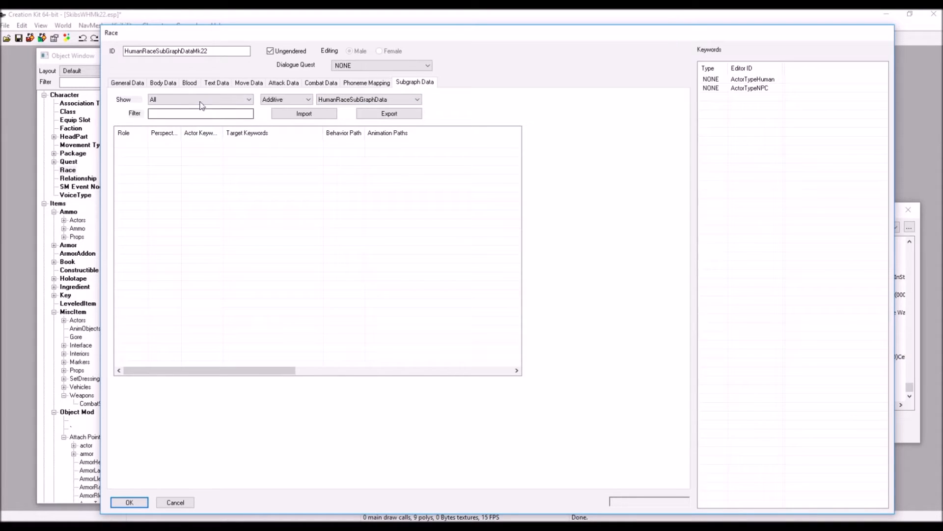
left_click(220, 100)
left_click(182, 142)
Step: Create a new subgraph entry and assign WeaponBehavior.hkx from the character Behaviors folder as its behavior graph
right_click(204, 143)
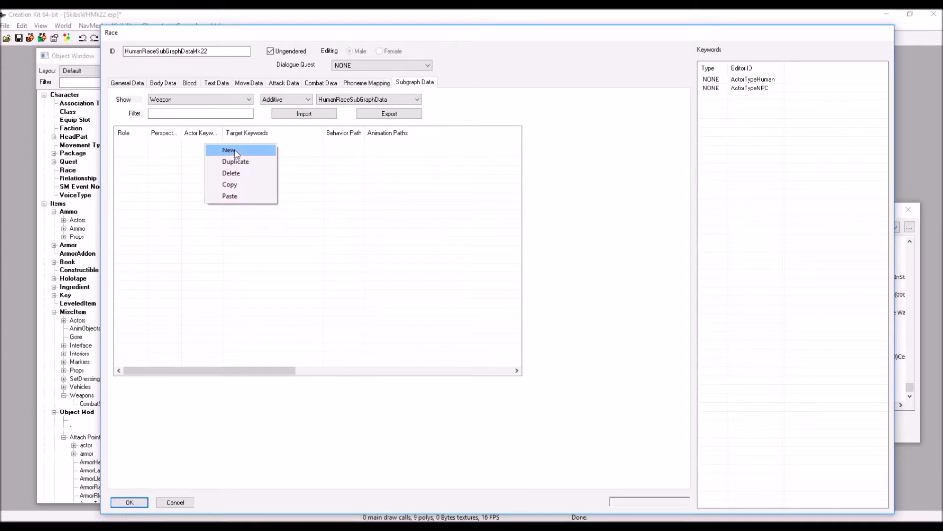
left_click(216, 147)
left_click_drag(281, 46, 340, 80)
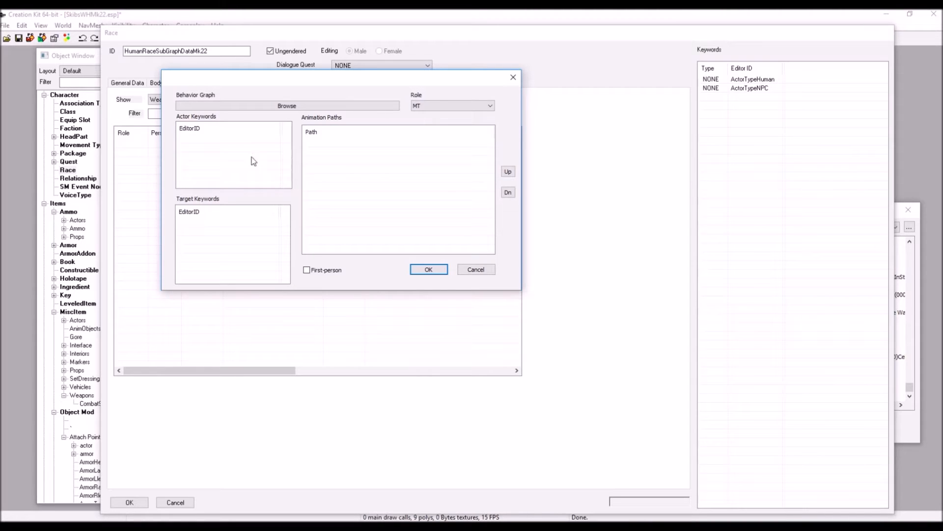
left_click(260, 106)
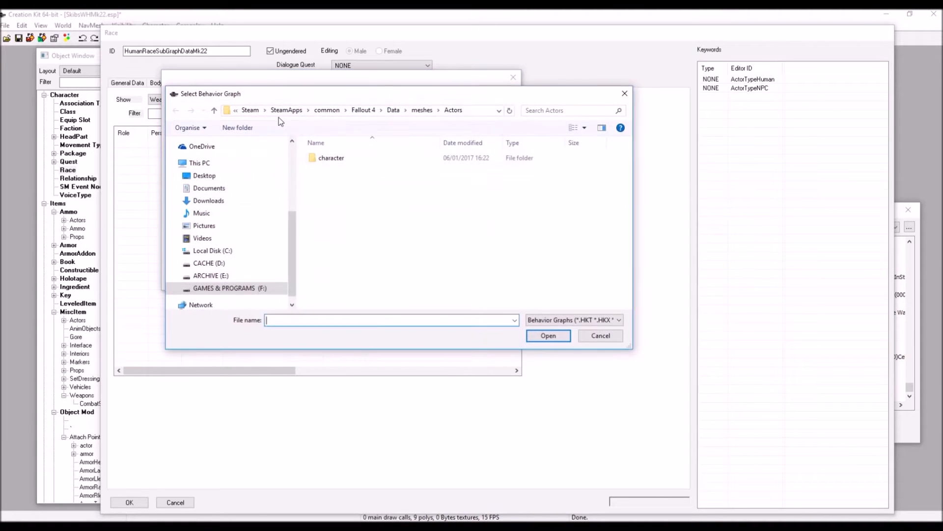
double_click(339, 158)
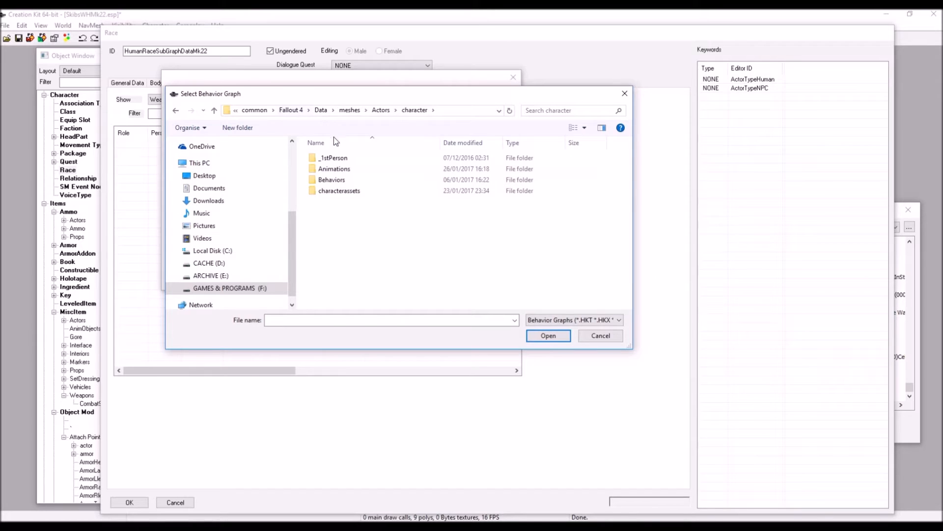
left_click_drag(254, 91, 458, 204)
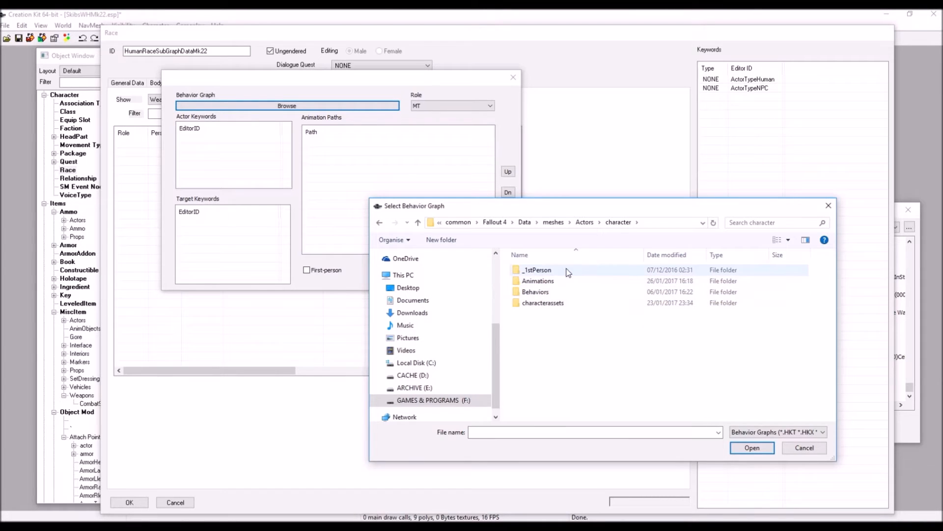
left_click_drag(566, 207, 417, 167)
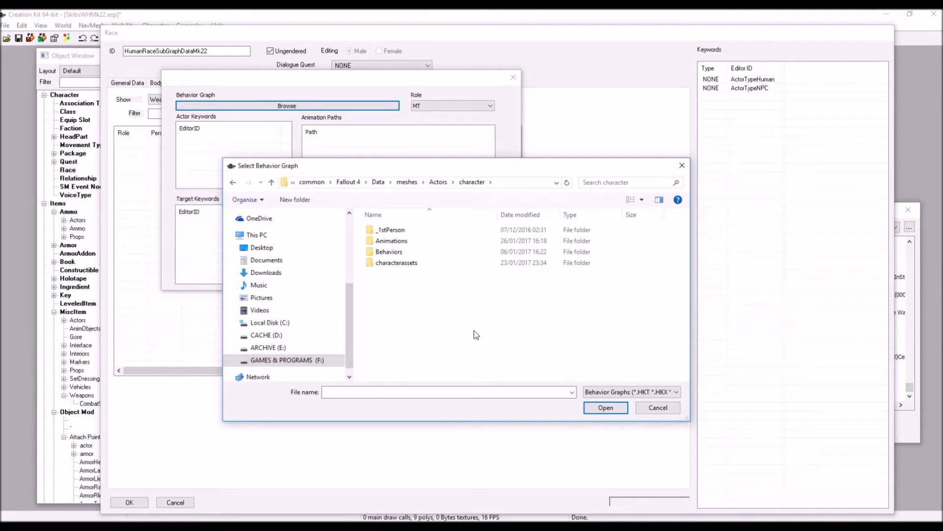
double_click(418, 251)
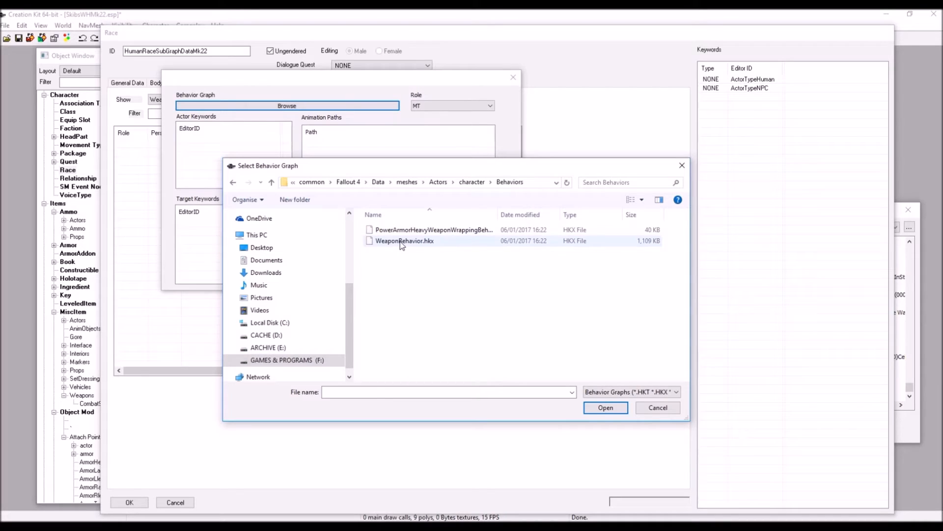
left_click(401, 241)
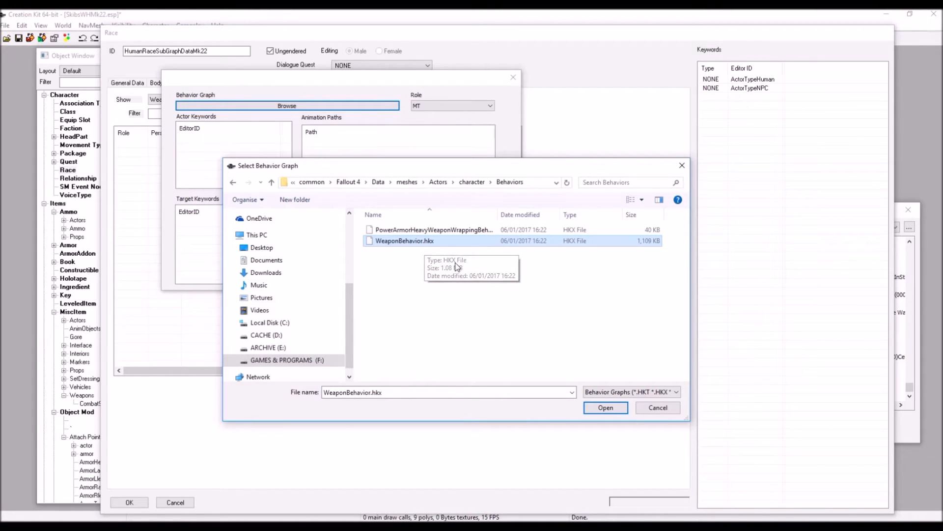
left_click(599, 408)
Step: Add AnimsMinigun to the new subgraph entry's target keywords, filtering the forms by "animsmin"
left_click(218, 231)
right_click(240, 226)
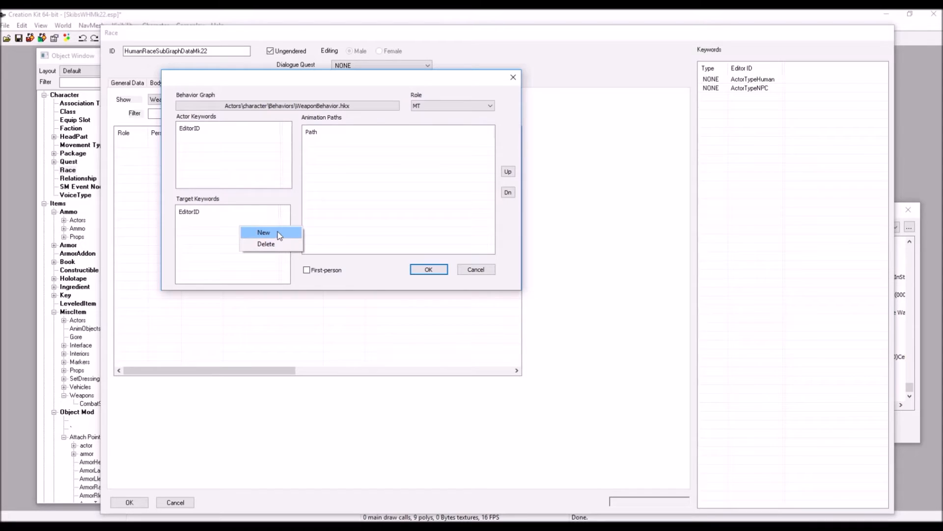
left_click(276, 234)
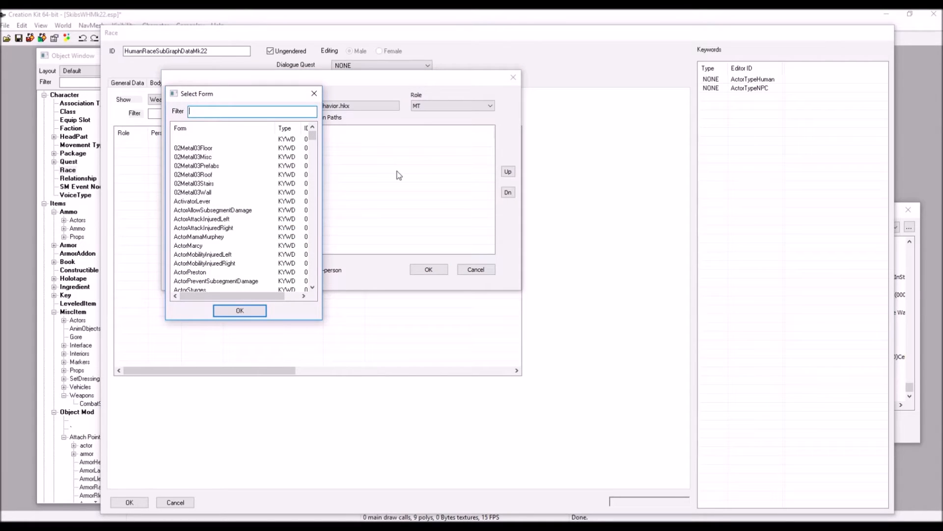
type("animsm")
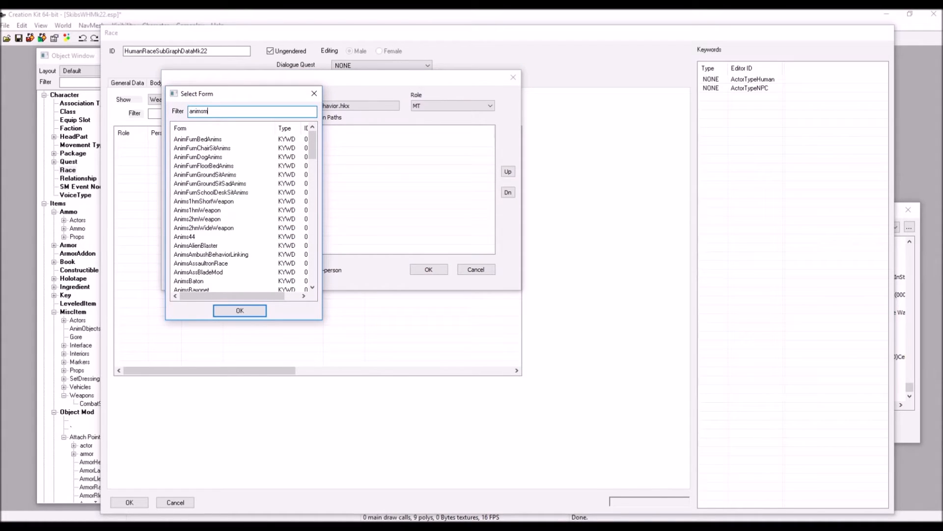
left_click(246, 148)
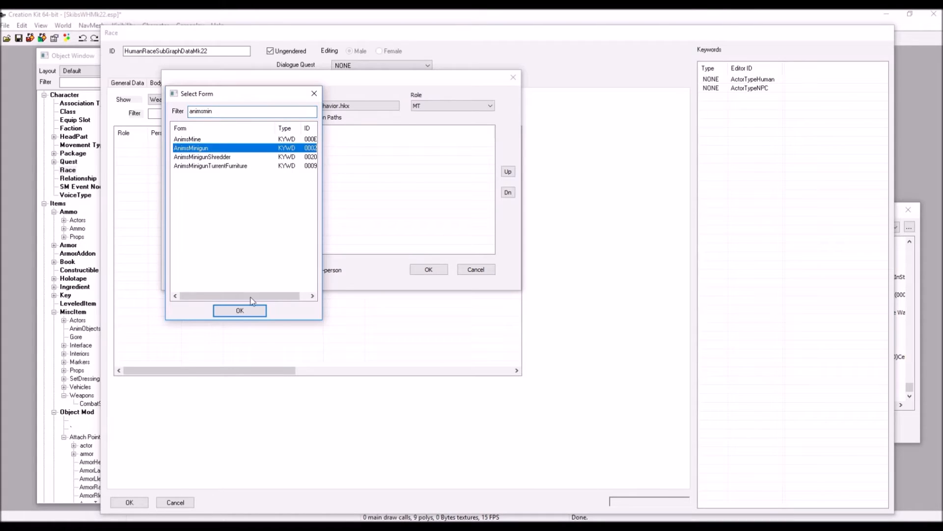
left_click(254, 309)
Step: Add AnimsMk22 as the second target keyword of the entry, filtering the forms by "animsmk"
right_click(228, 242)
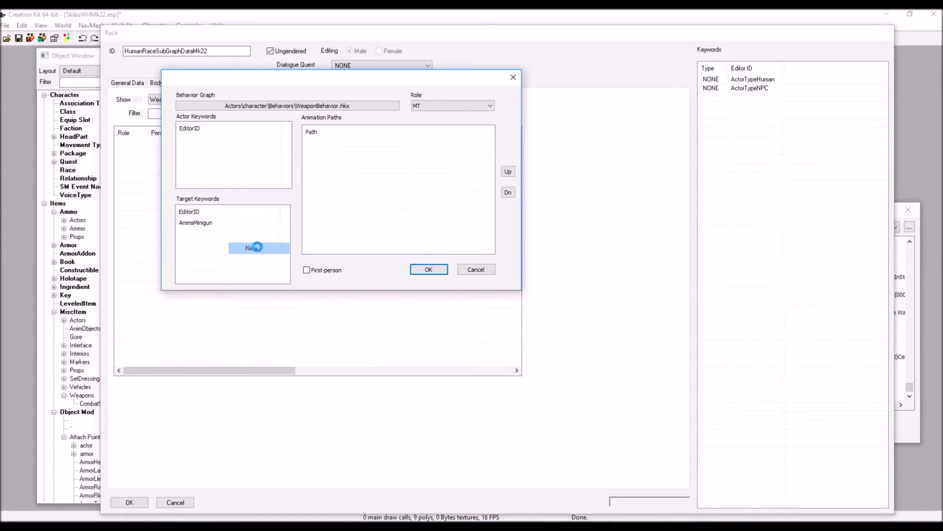
left_click(256, 249)
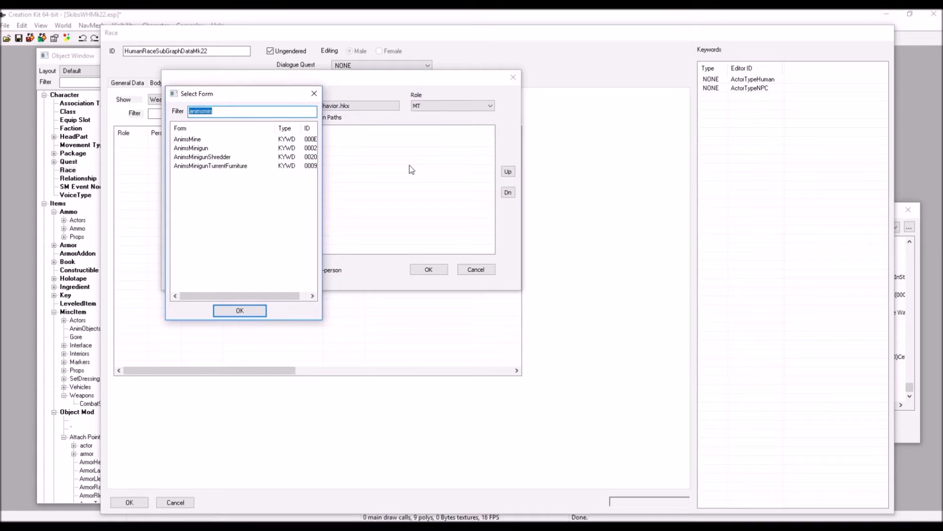
key("BackSpace")
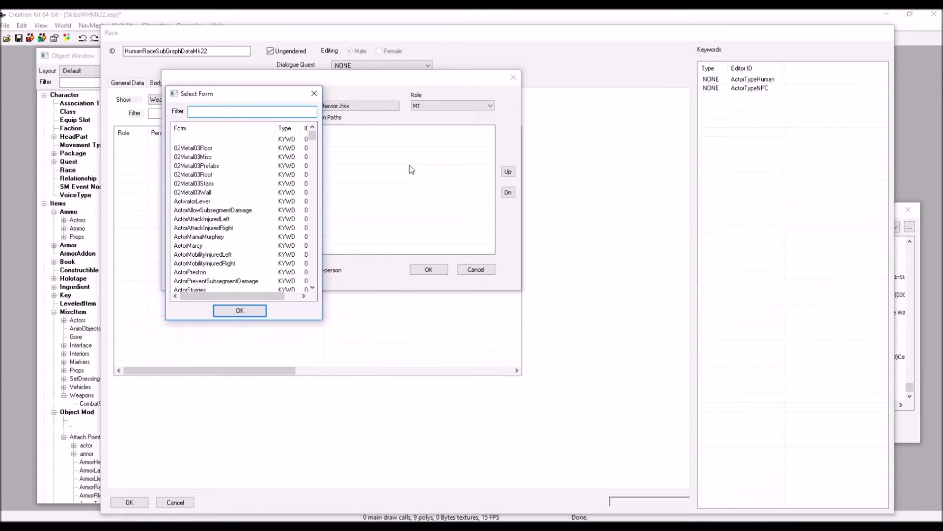
type("animsmk")
left_click(233, 148)
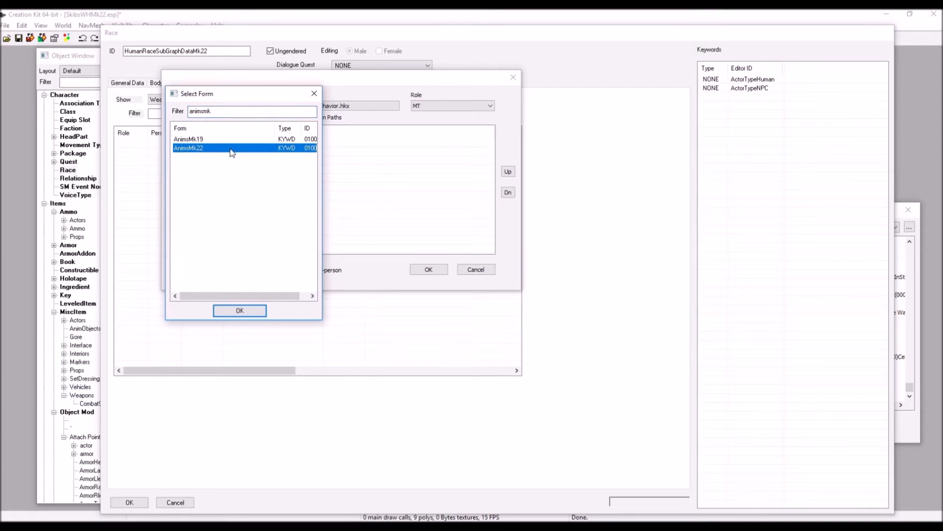
left_click(245, 313)
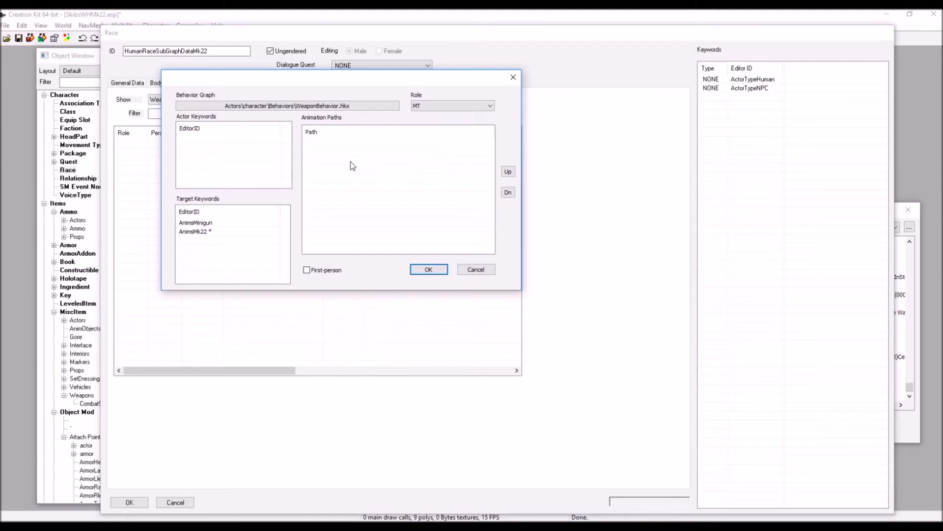
left_click(195, 233)
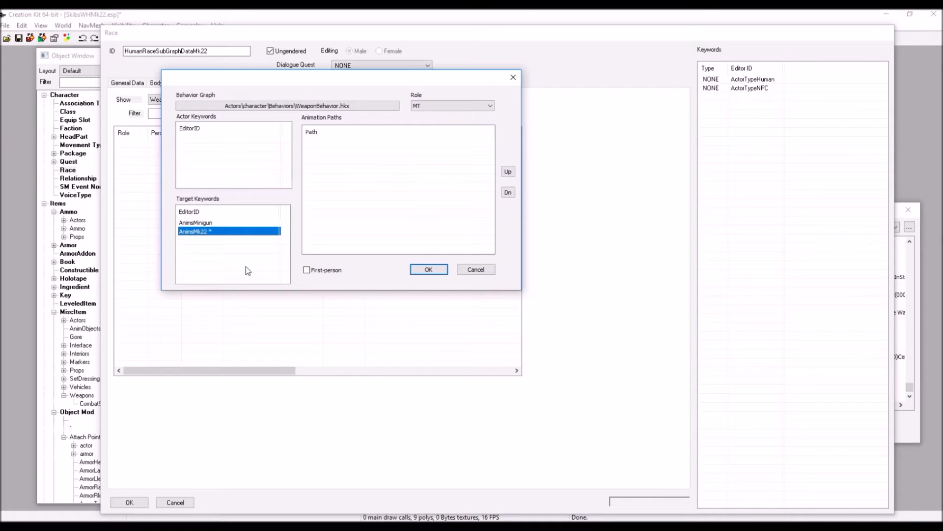
left_click(198, 223)
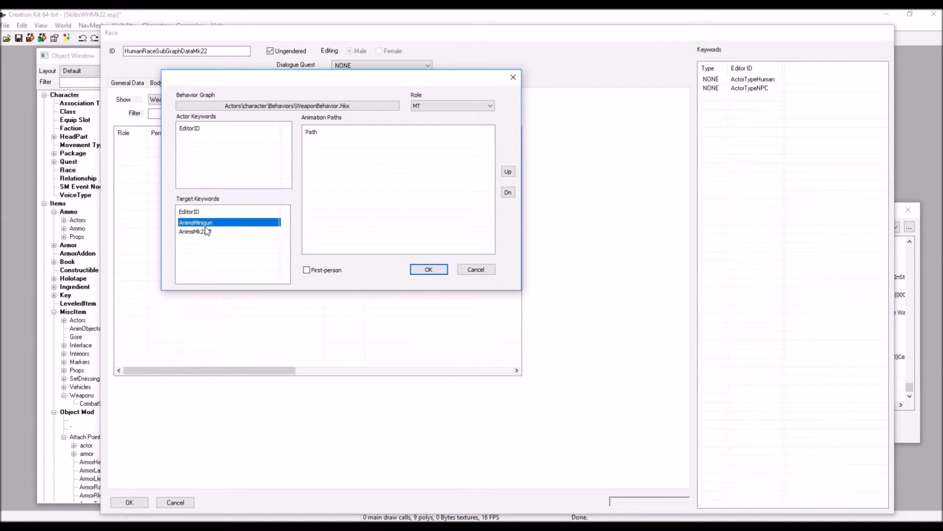
left_click(199, 234)
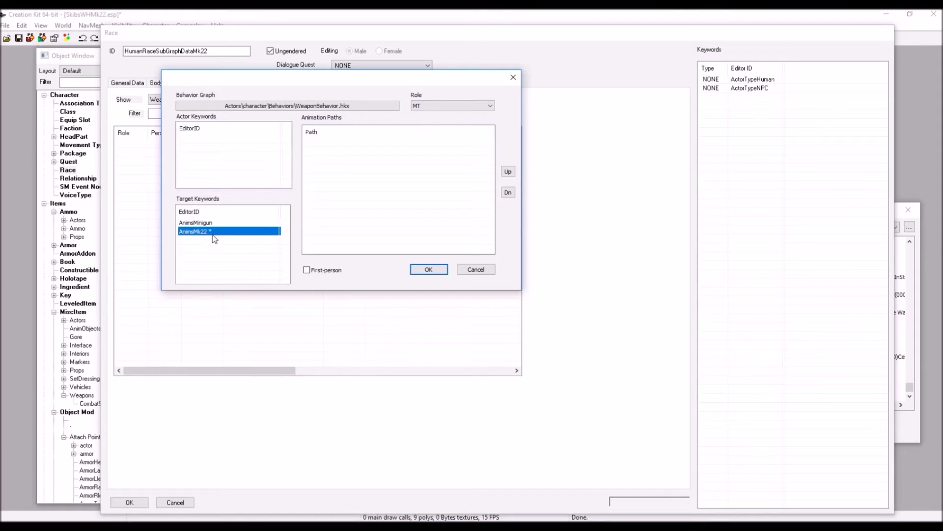
left_click(349, 156)
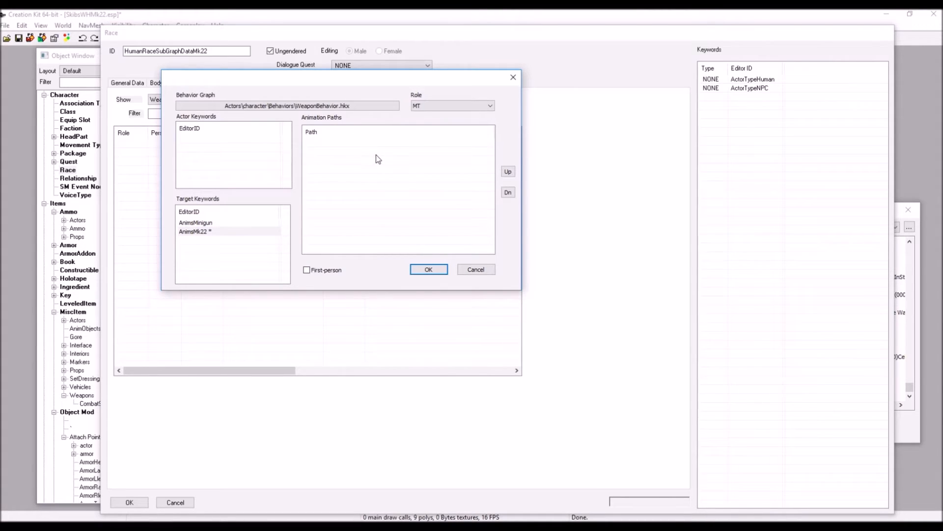
Step: Add the Actors\character\Animations\Weapon\Mk22 folder as the first animation path of the subgraph entry
right_click(375, 155)
left_click(396, 156)
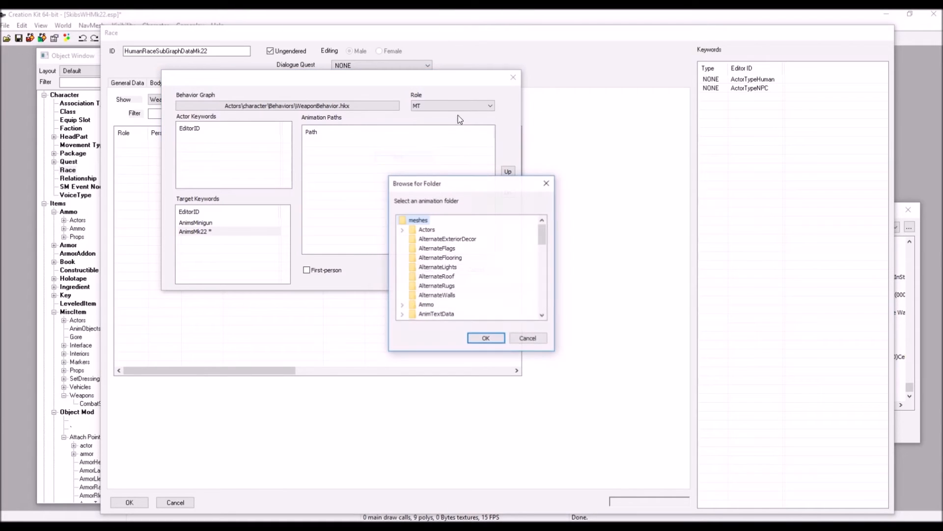
left_click_drag(477, 181, 361, 150)
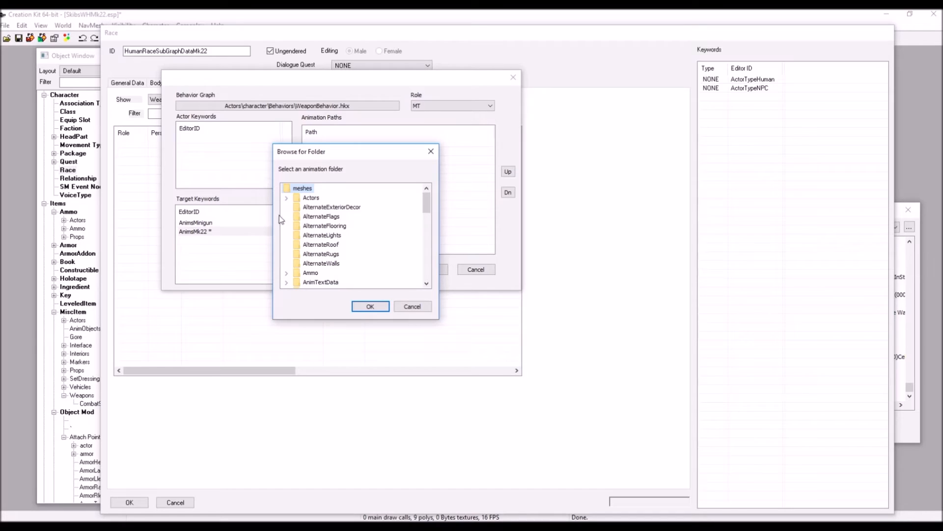
left_click(286, 198)
left_click(297, 207)
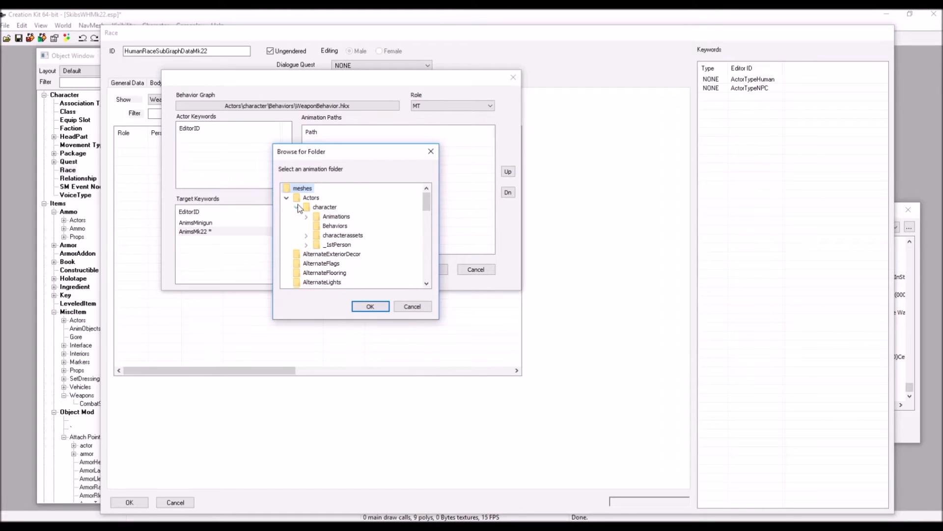
left_click(306, 216)
left_click(316, 244)
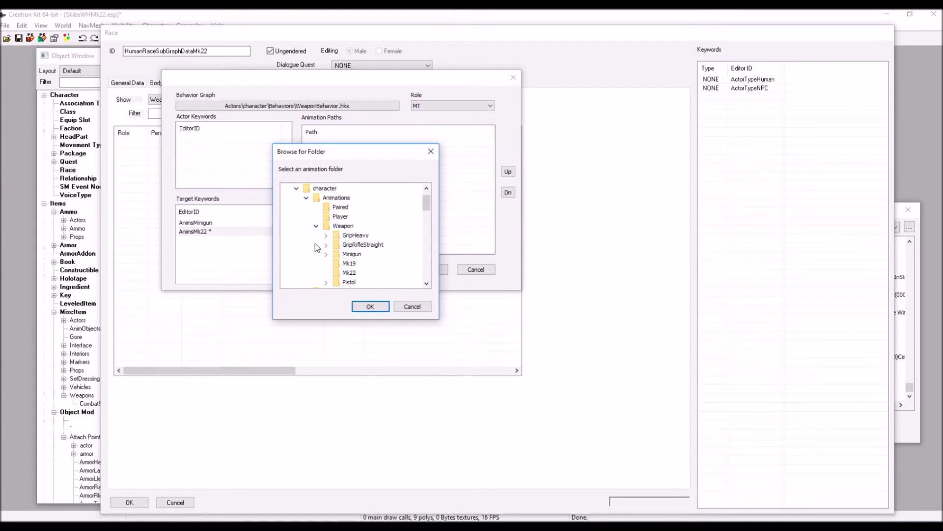
left_click_drag(426, 205, 428, 211)
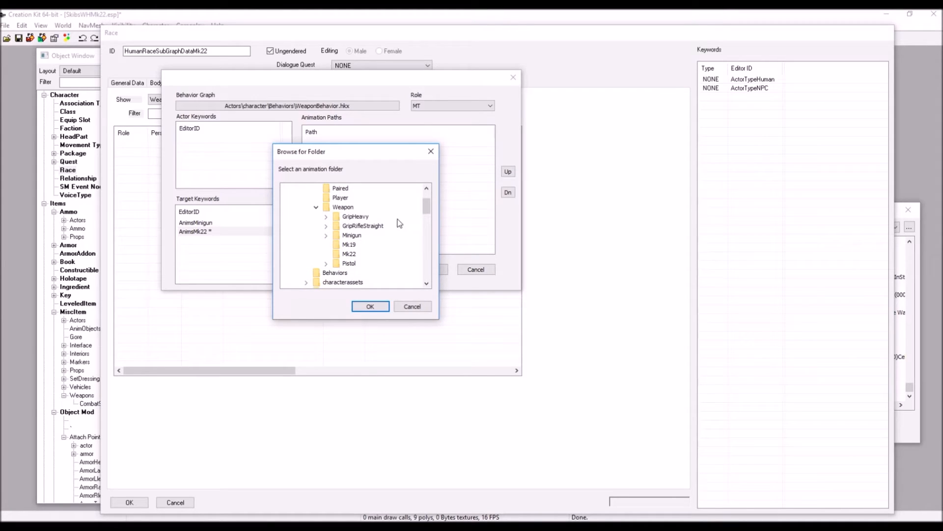
left_click(350, 254)
left_click(385, 307)
Step: Add the Actors\character\Animations\Weapon\Minigun folder as the entry's second animation path
right_click(377, 183)
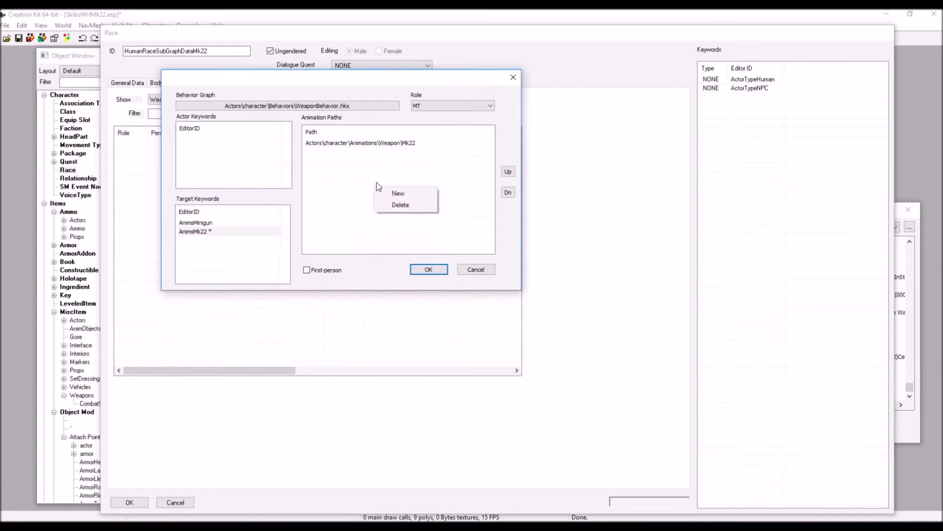
left_click(409, 195)
left_click(402, 229)
left_click(412, 239)
left_click(423, 247)
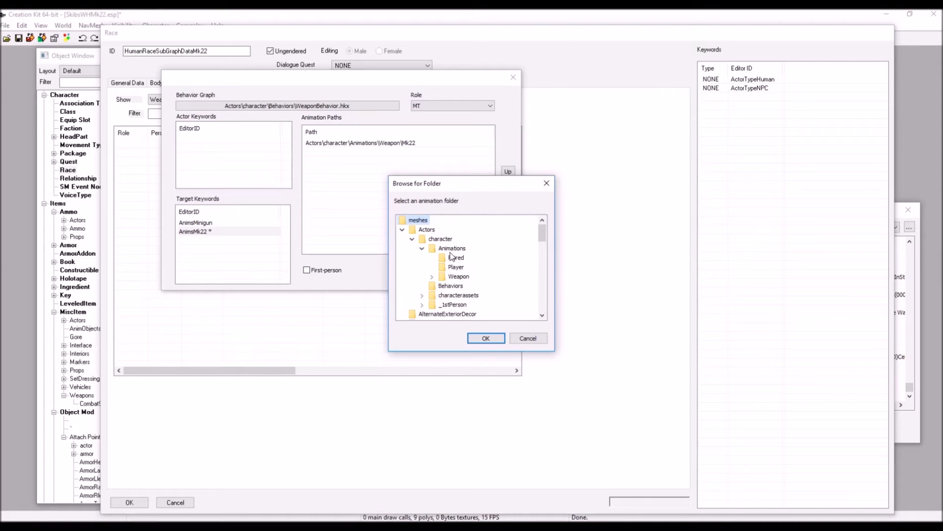
left_click(433, 277)
left_click(466, 286)
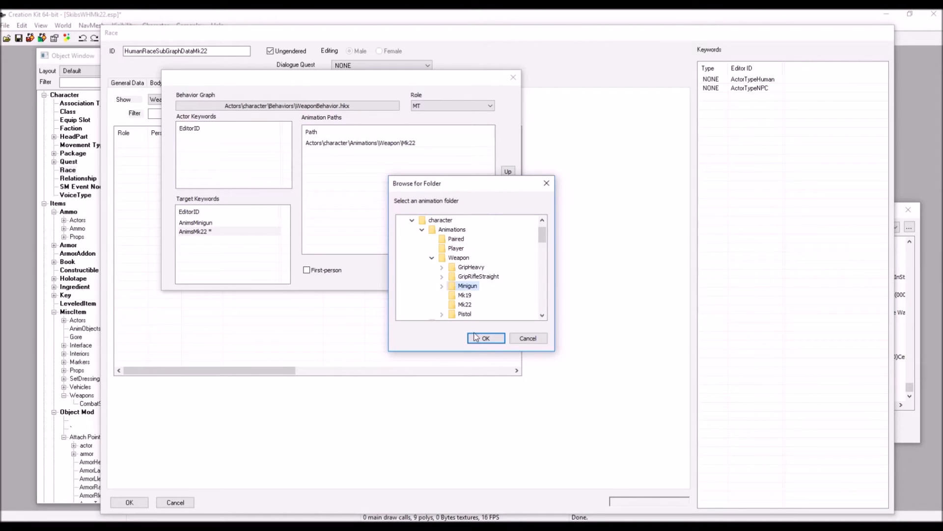
left_click(485, 339)
Step: Add the Actors\character\Animations\Weapon\GripHeavy folder as the entry's third animation path
right_click(371, 187)
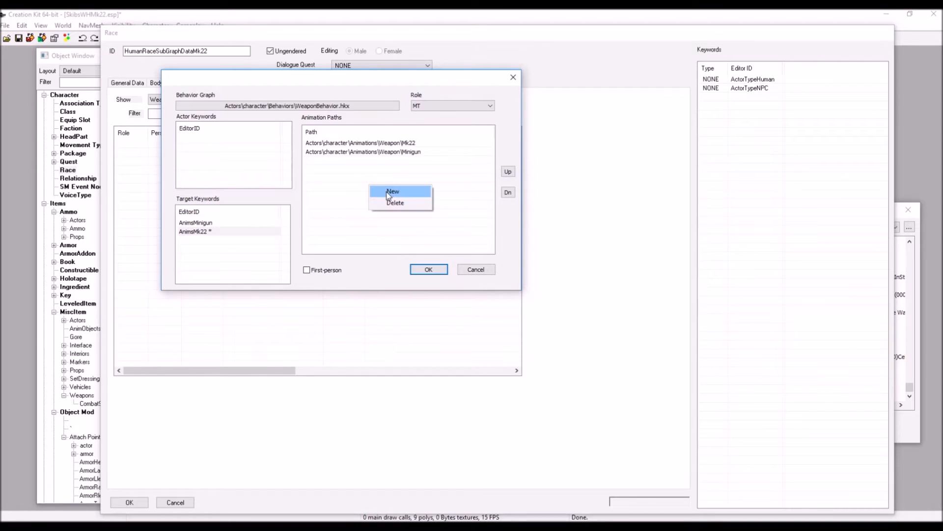
left_click(392, 192)
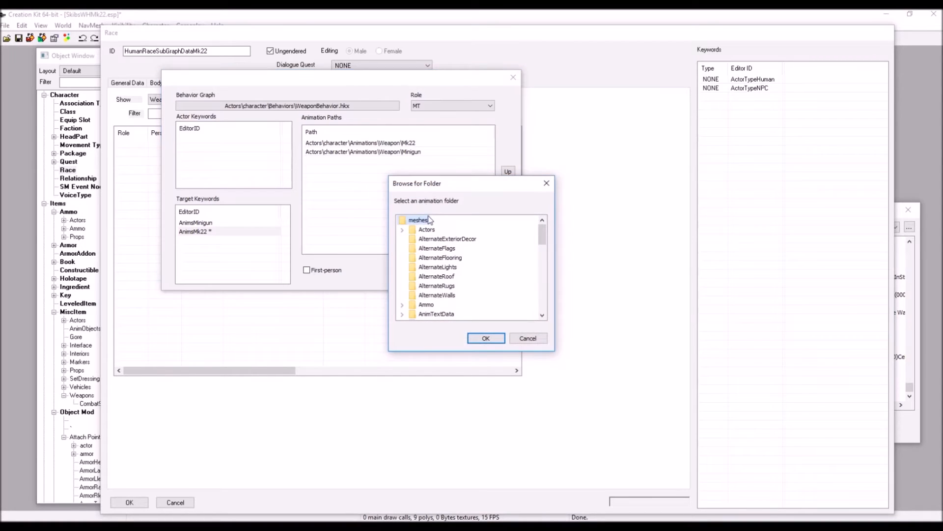
left_click(403, 229)
left_click(412, 239)
left_click(421, 249)
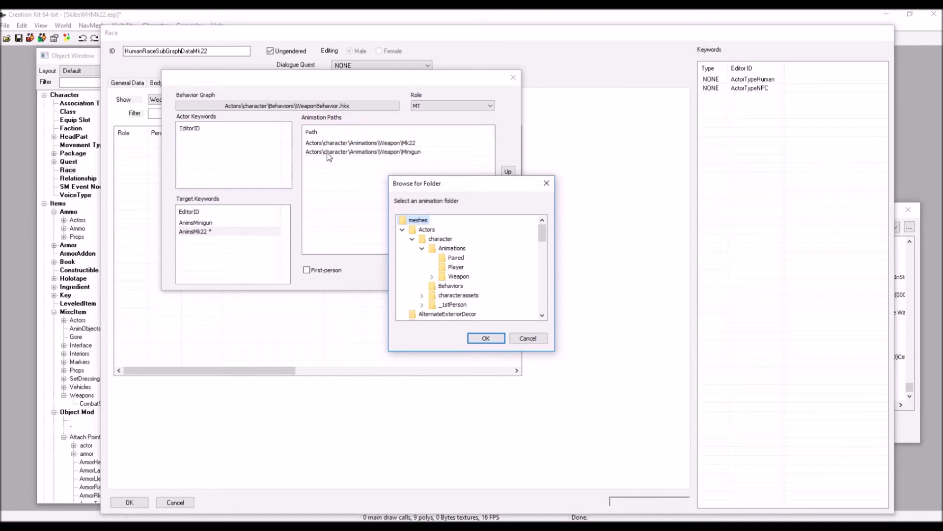
left_click_drag(476, 184, 328, 213)
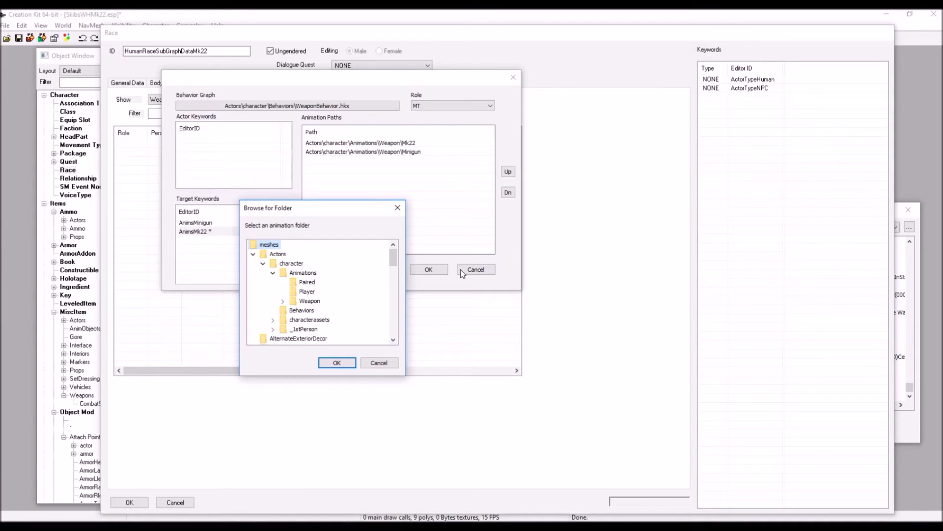
left_click_drag(394, 261, 395, 264)
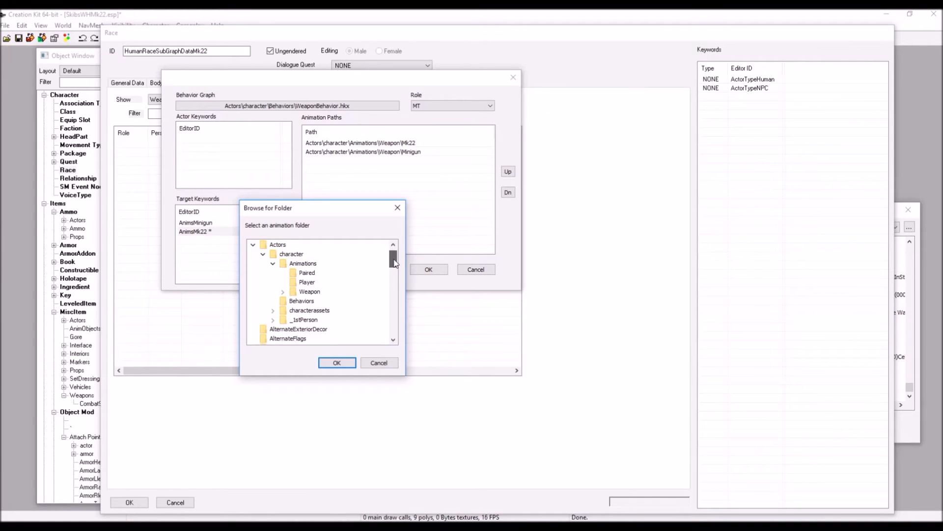
left_click(282, 291)
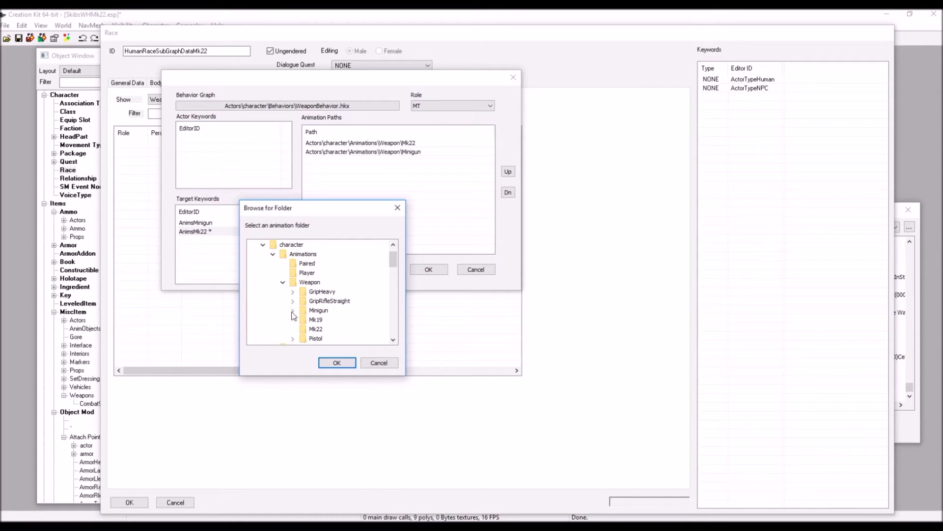
scroll(294, 319, "down", 1)
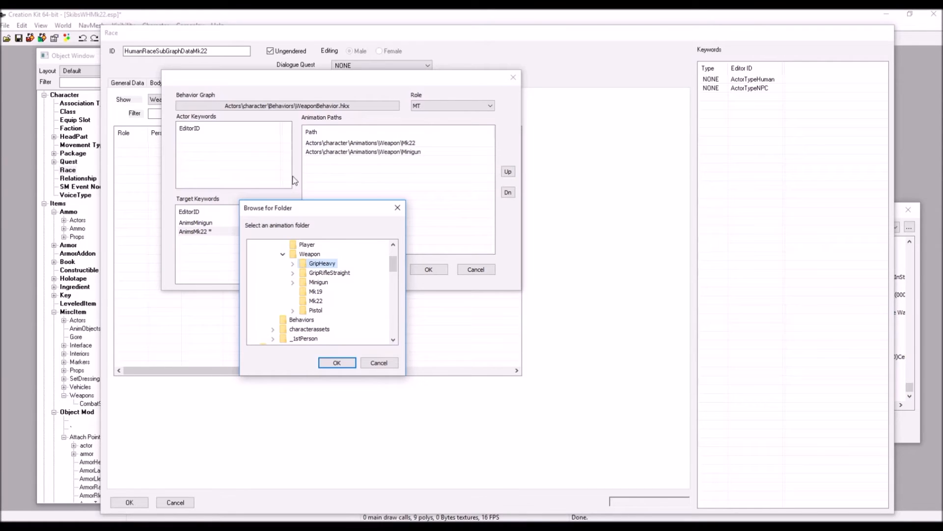
left_click(336, 363)
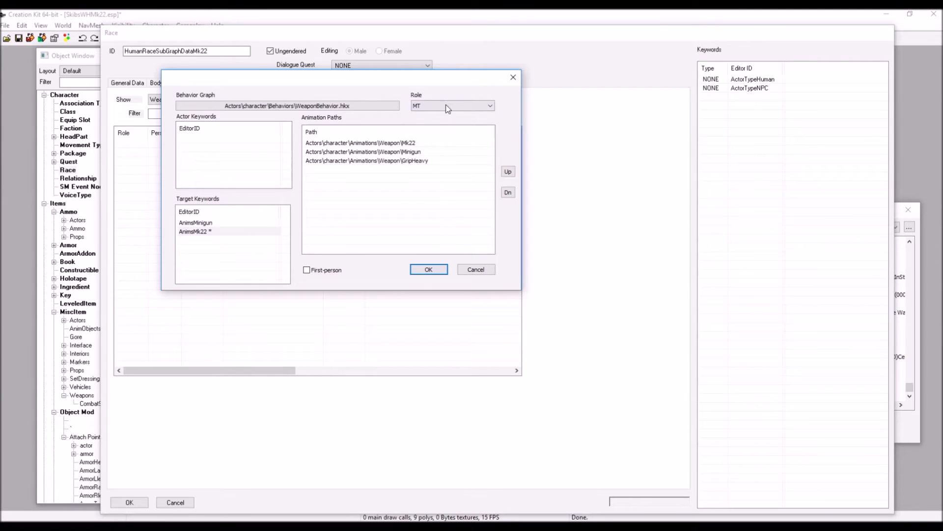
Step: Add the Actors\character\Animations\Paired folder as the entry's fourth animation path
right_click(448, 160)
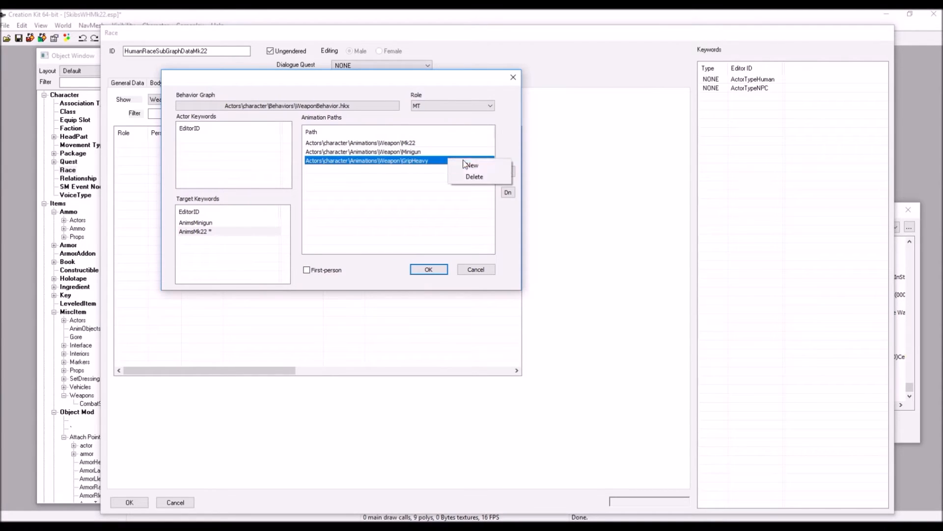
right_click(419, 185)
left_click(431, 192)
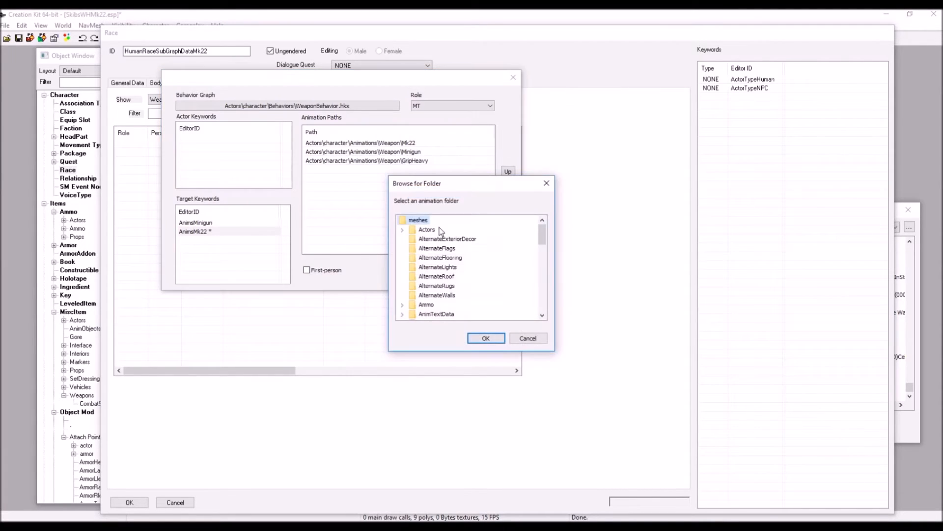
left_click(403, 230)
left_click(413, 240)
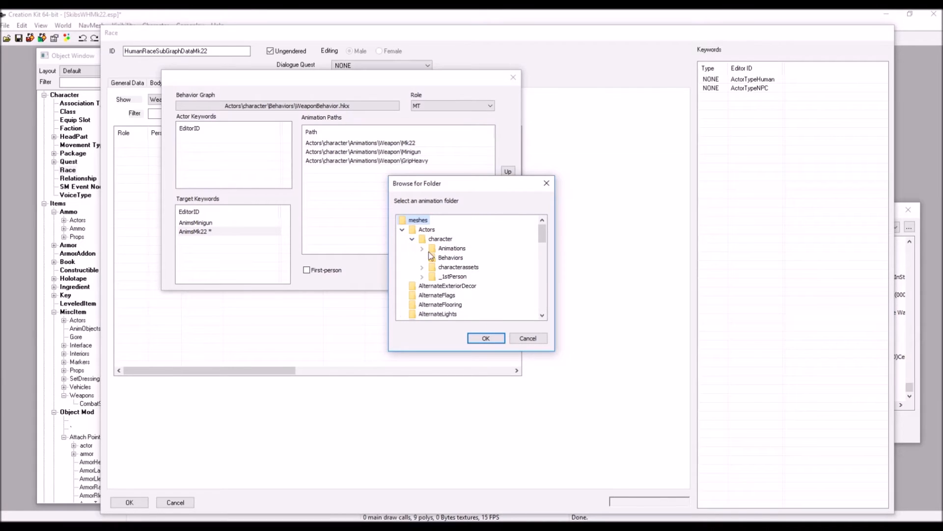
left_click(422, 248)
left_click(456, 258)
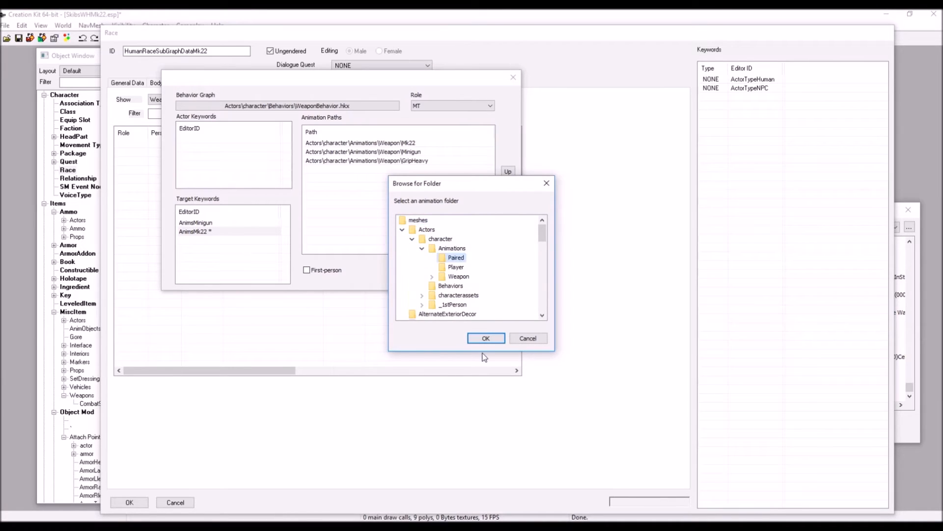
left_click(486, 339)
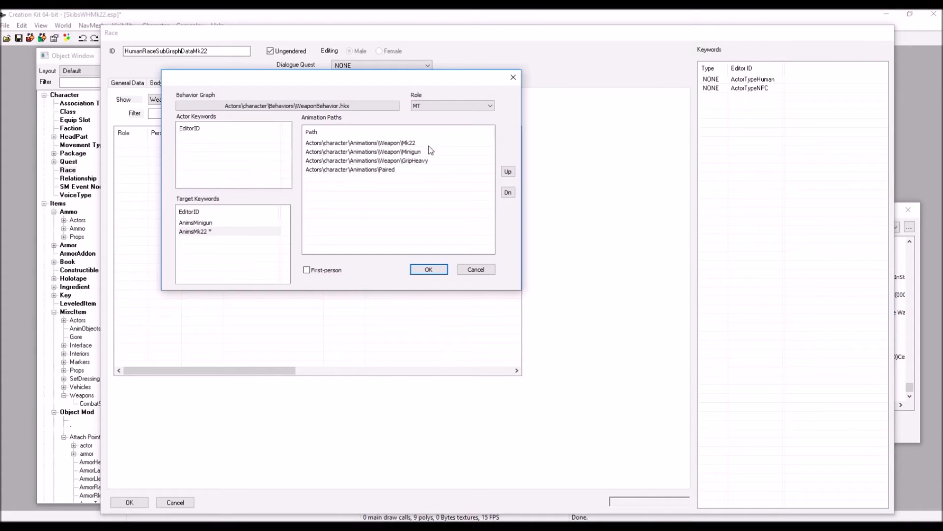
Step: Set the subgraph entry's role to Weapon and save the entry
left_click_drag(286, 78, 311, 113)
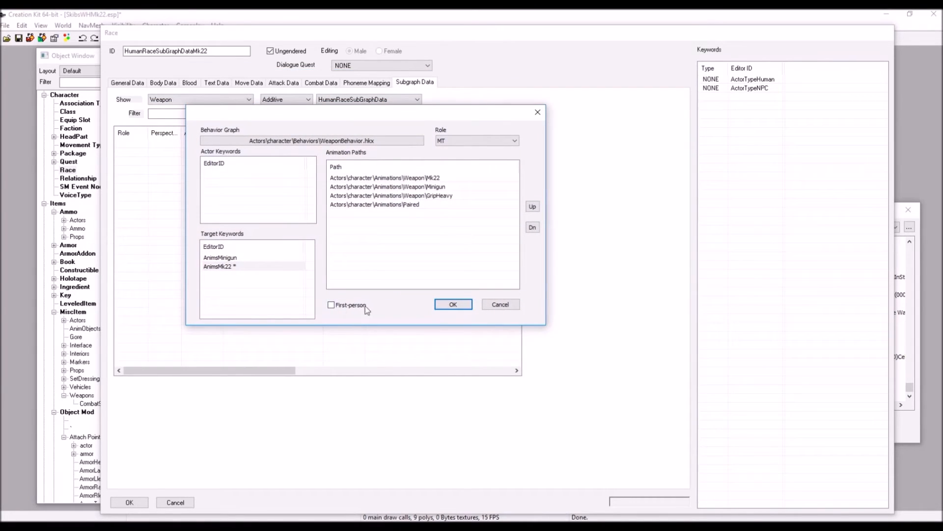
left_click(478, 141)
left_click(491, 177)
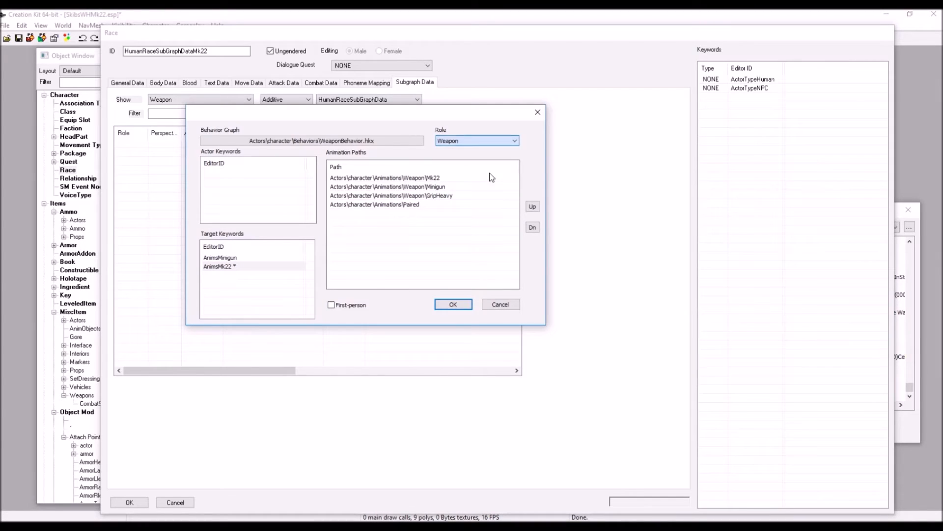
left_click(452, 305)
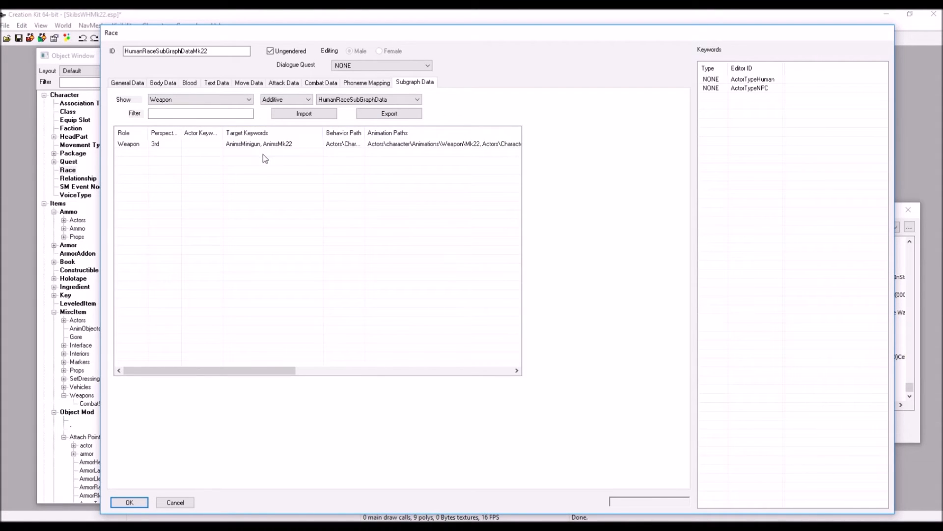
Step: Open the original HumanRaceSubGraphData race, limit its subgraph list to Weapon, and open the third-person AnimsMinigun entry without actor keywords
left_click_drag(379, 35, 625, 28)
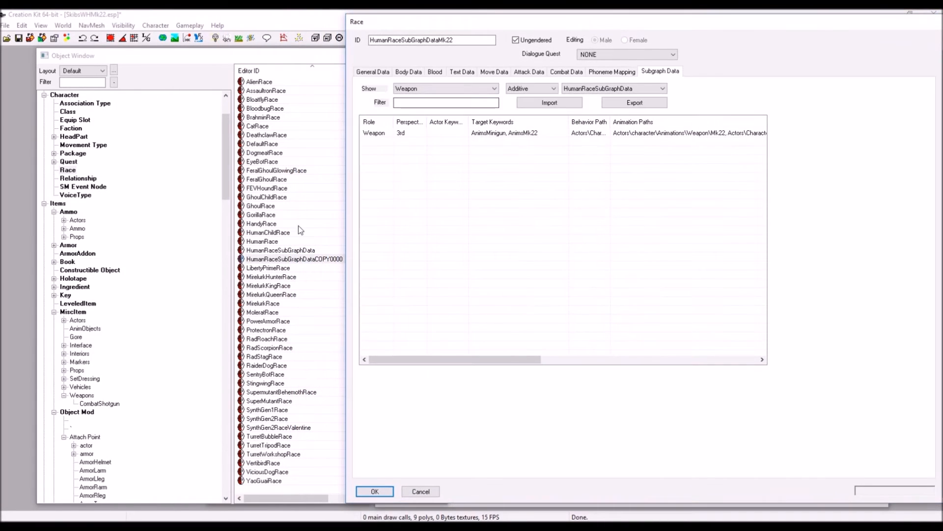
double_click(283, 251)
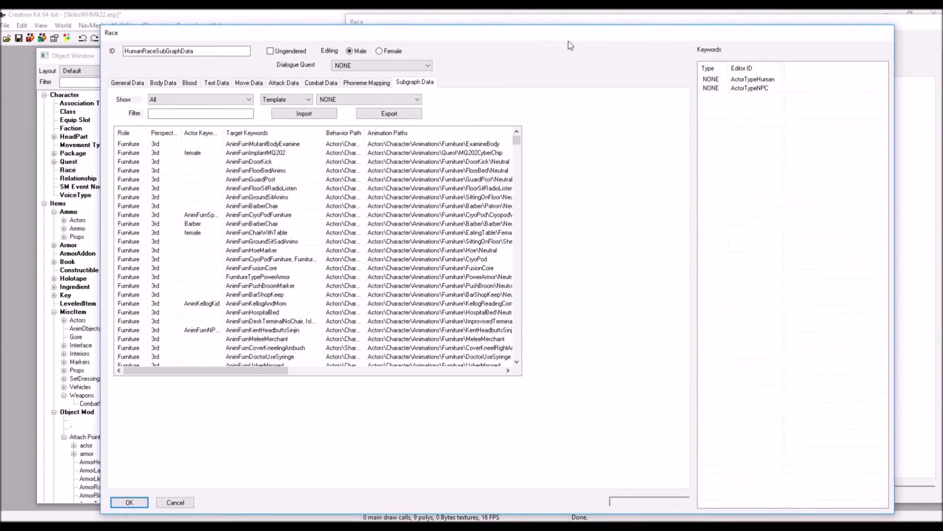
left_click_drag(580, 37, 498, 30)
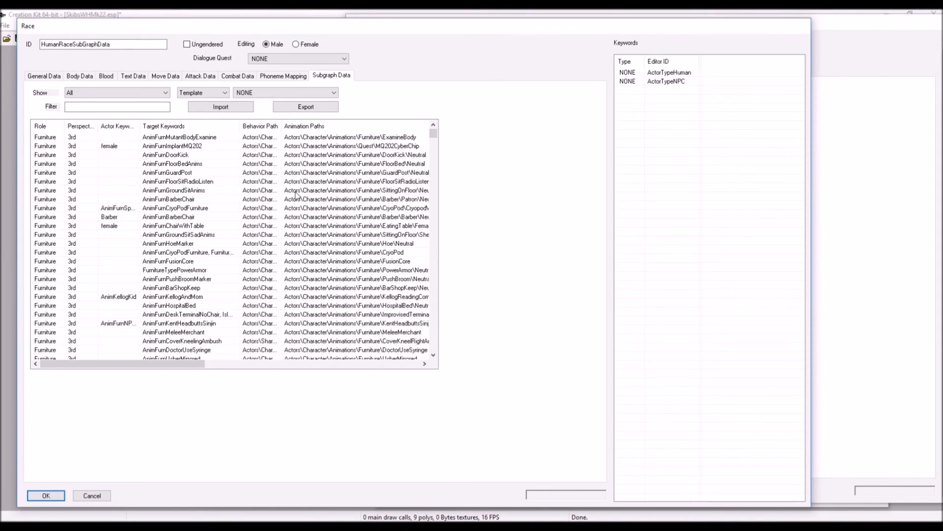
left_click(162, 94)
left_click(131, 129)
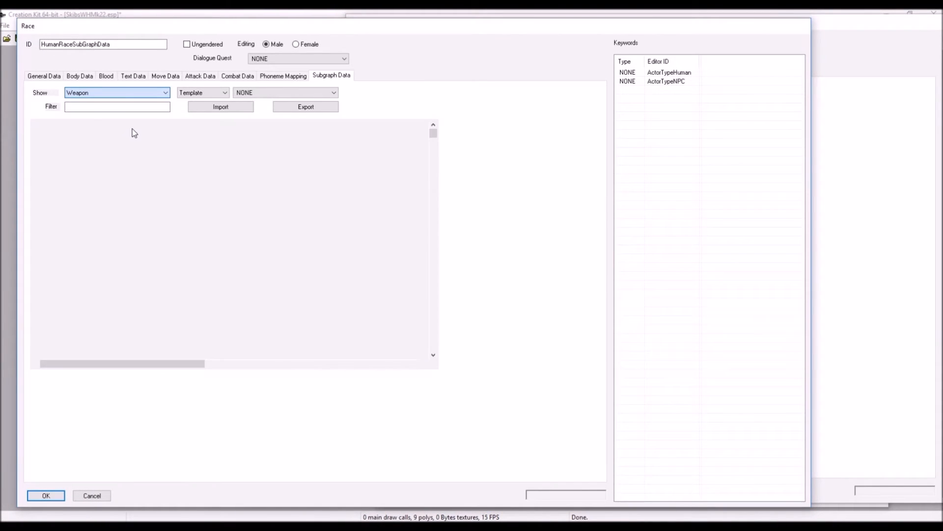
scroll(199, 149, "down", 6)
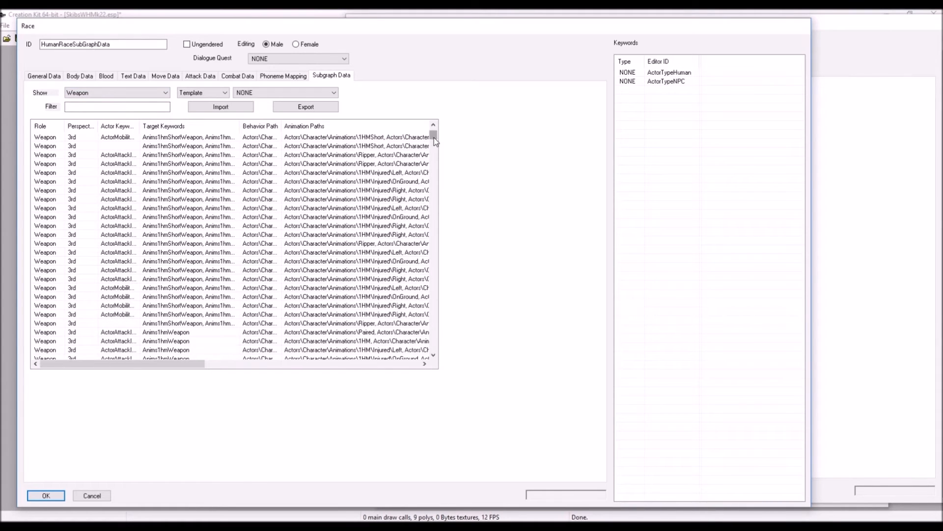
left_click_drag(434, 135, 438, 329)
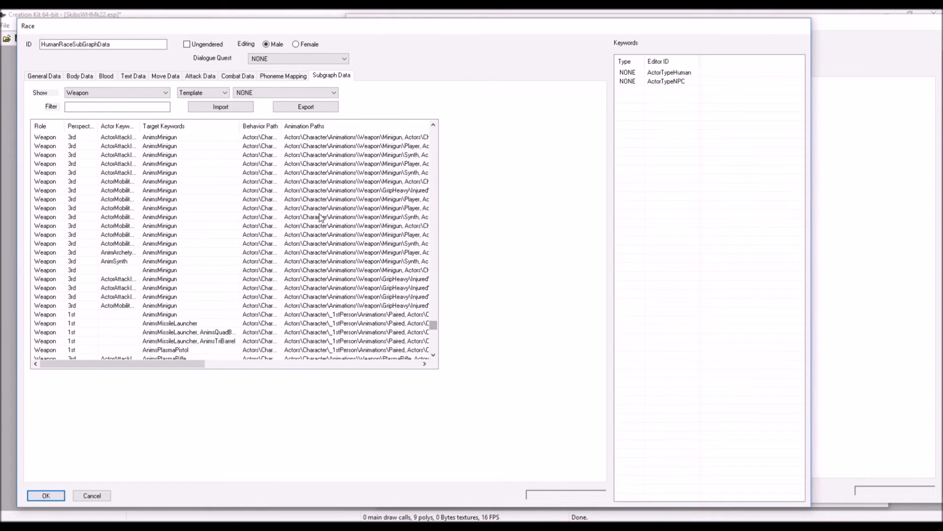
double_click(192, 271)
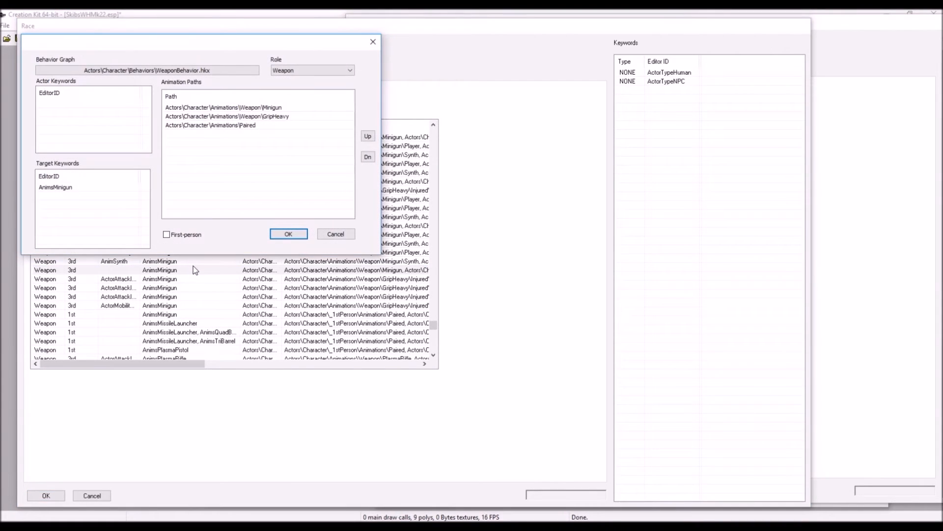
Step: Compare the Mk22 race's weapon entry with the original minigun entry, and close both entries and the original race
left_click(884, 231)
double_click(529, 133)
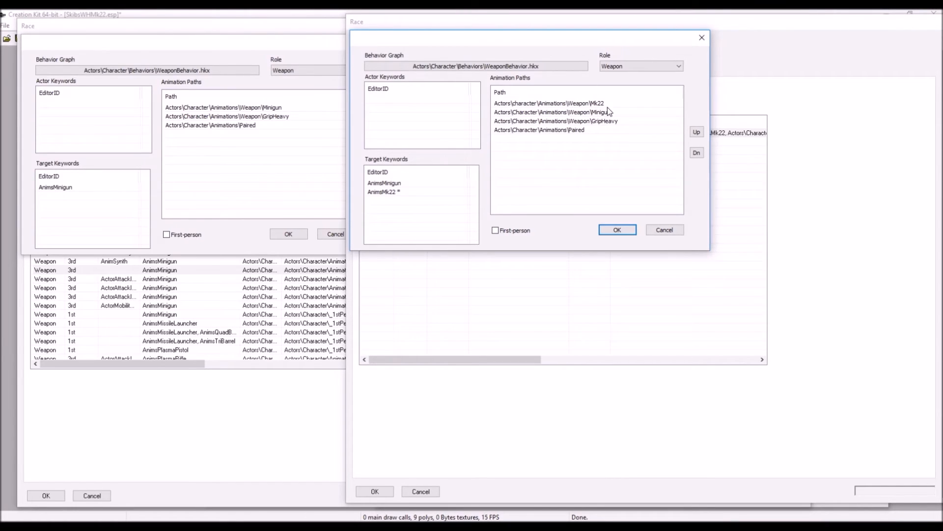
left_click(618, 230)
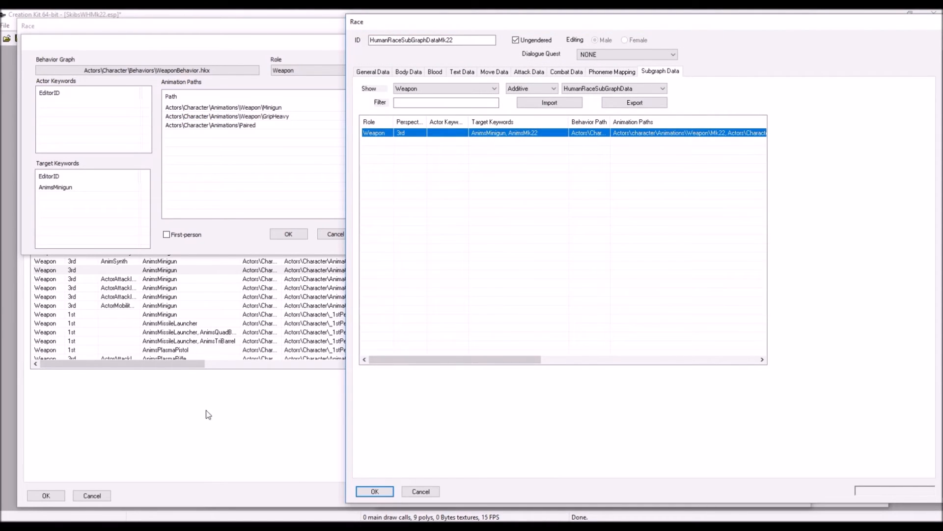
left_click(289, 234)
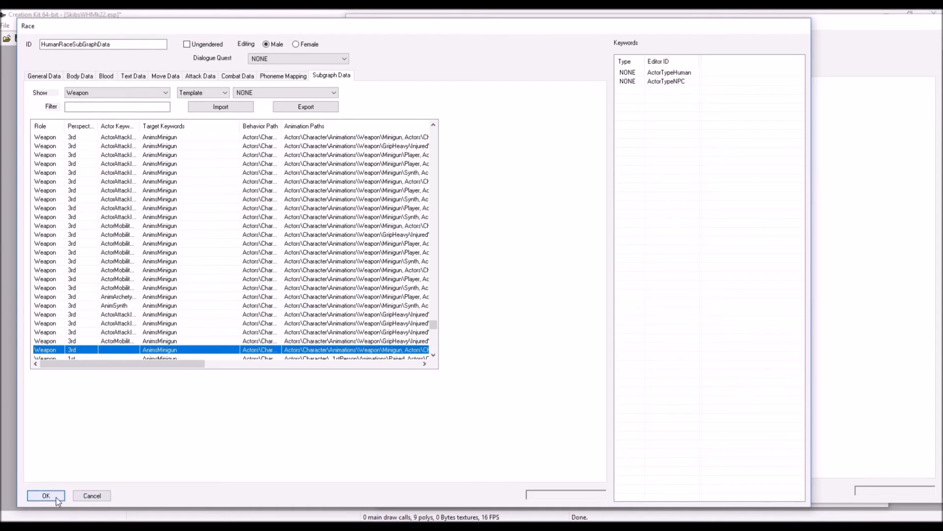
left_click(55, 496)
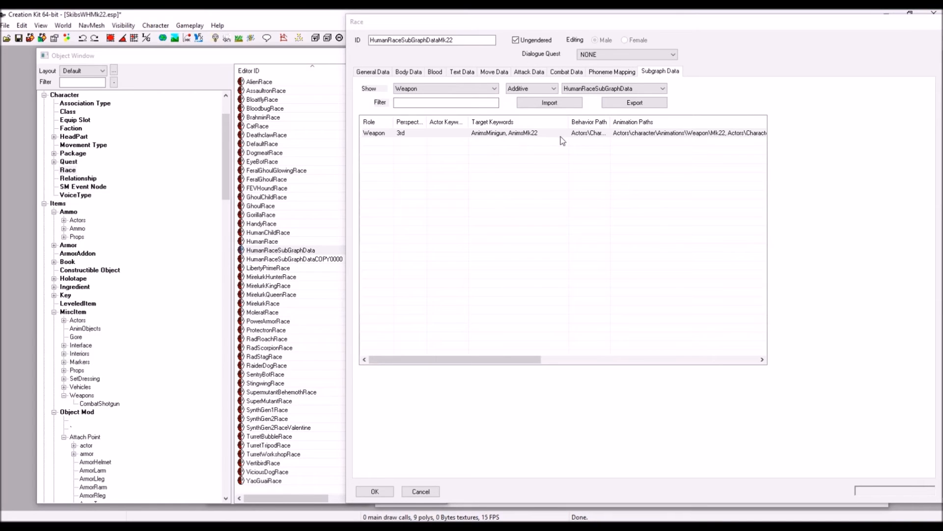
Step: Review the Mk22 race's weapon subgraph entry, and save the race renamed to HumanRaceSubGraphDataMk22 instead of creating a new form
double_click(525, 133)
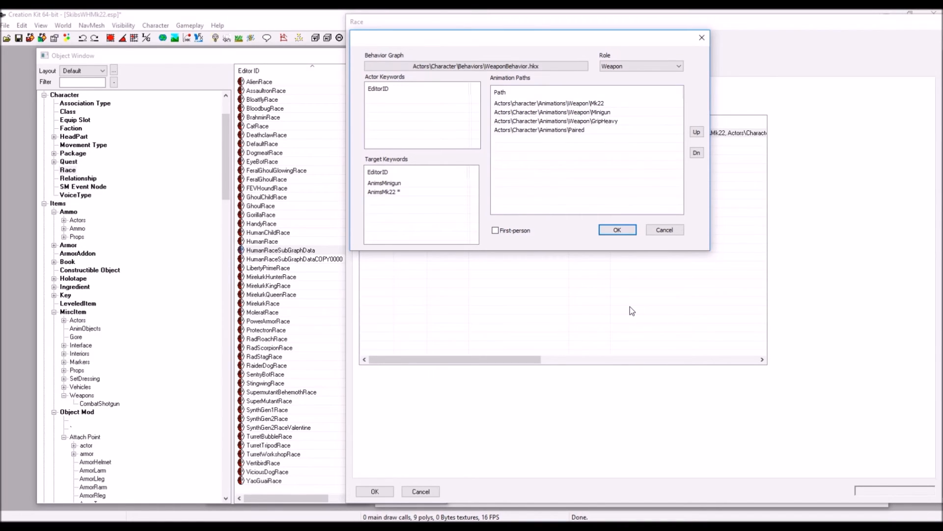
left_click(617, 230)
left_click(376, 493)
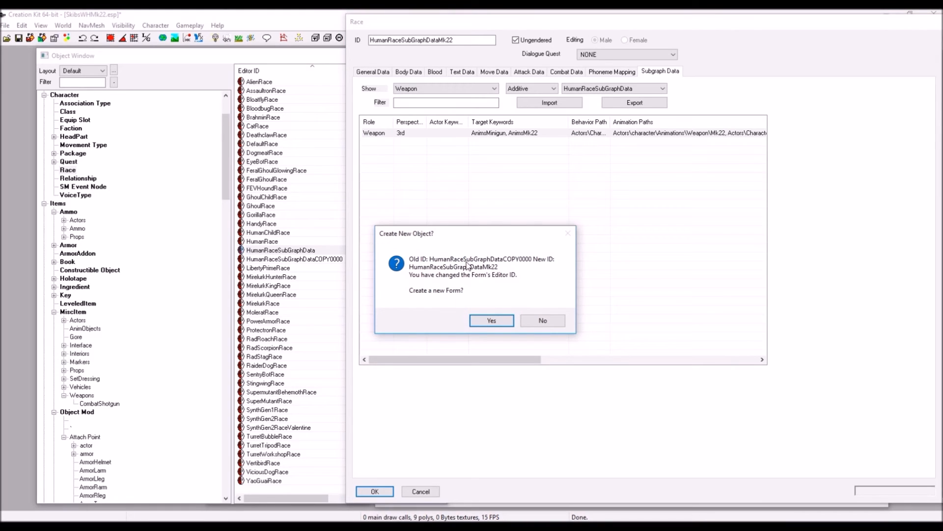
left_click(543, 320)
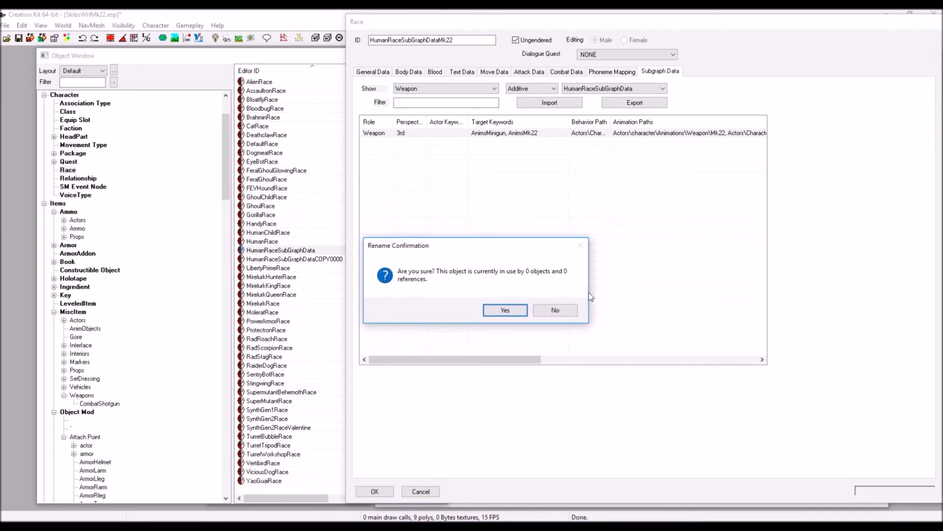
left_click(511, 310)
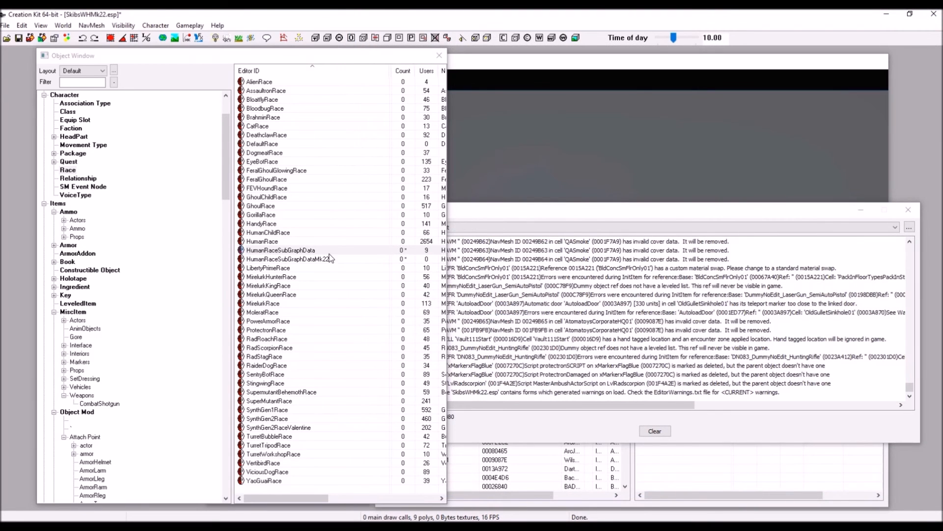
Step: Close the Creation Kit without saving the changes to the plugin file
left_click(332, 258)
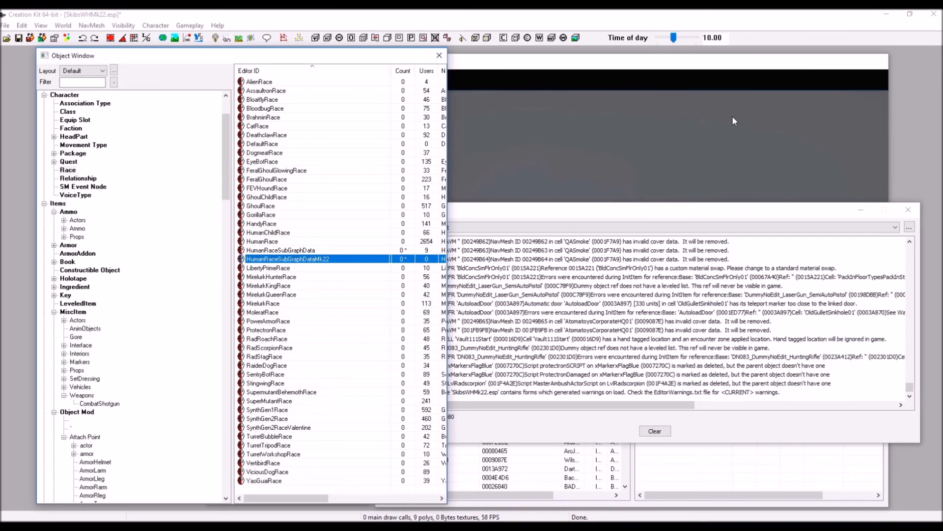
left_click(934, 16)
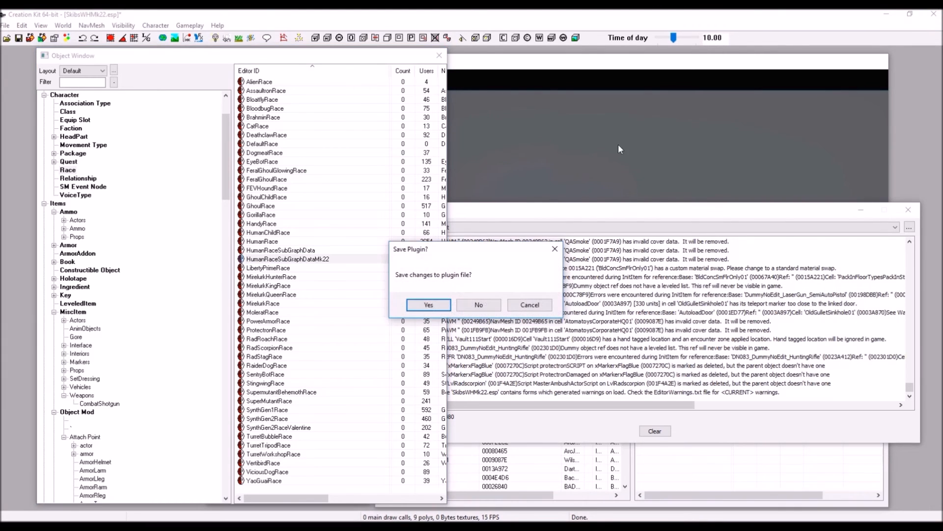
left_click(481, 304)
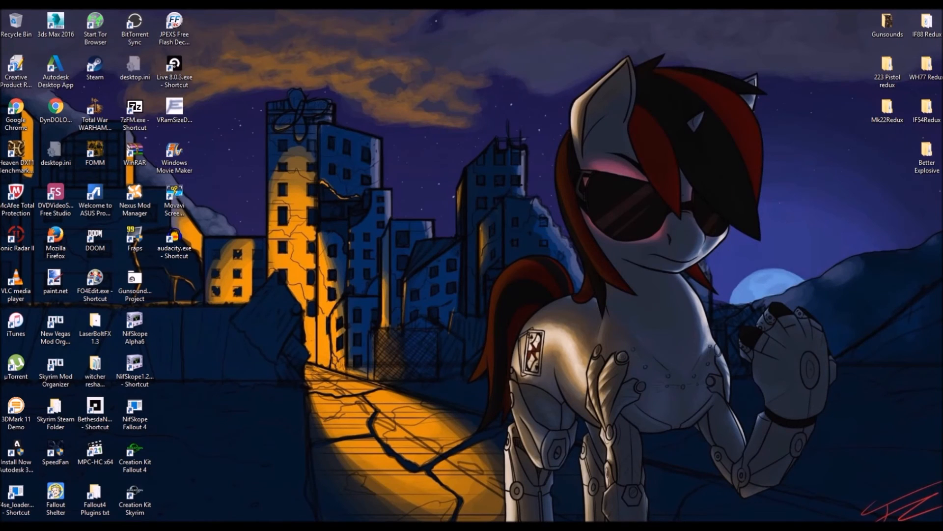
Step: Switch to File Explorer, go up to the main Fallout 4 game folder, and open the Animgen.txt file in Notepad
mouse_move(149, 465)
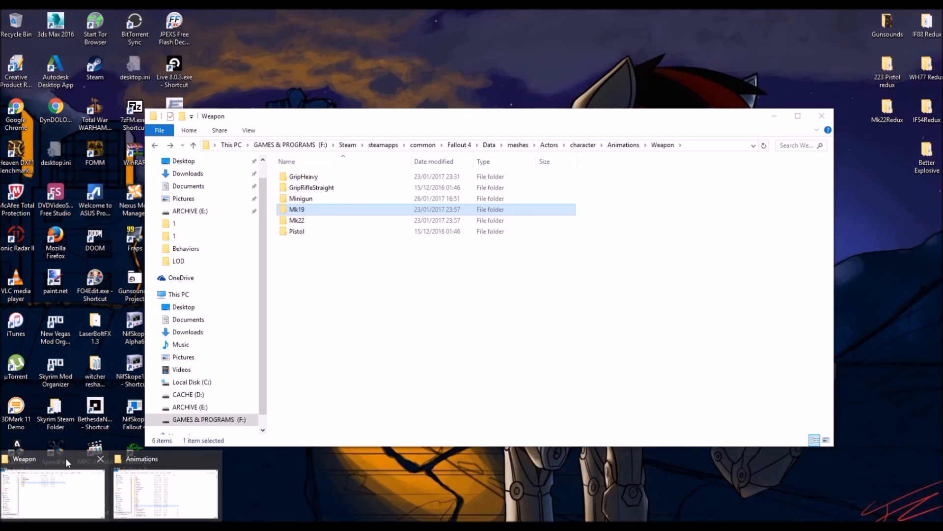
left_click(53, 491)
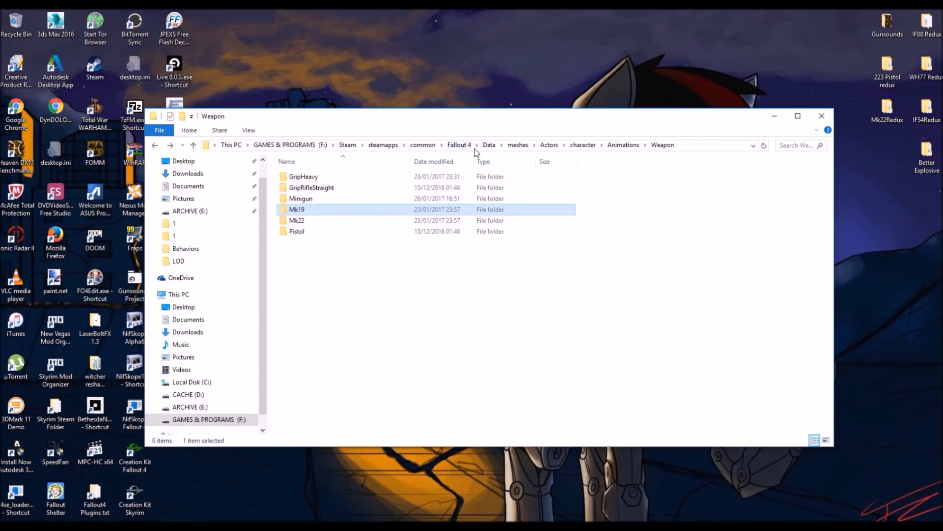
left_click(468, 145)
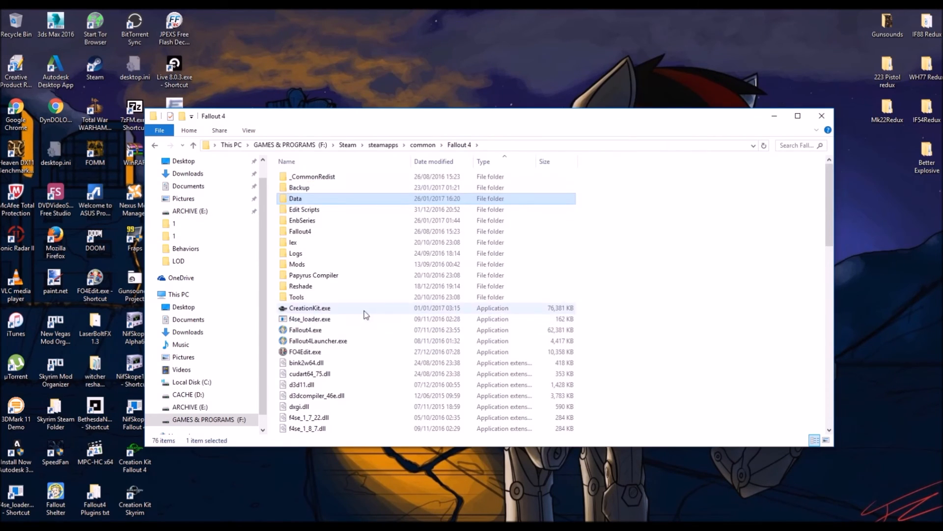
scroll(383, 275, "down", 2)
scroll(383, 276, "down", 1)
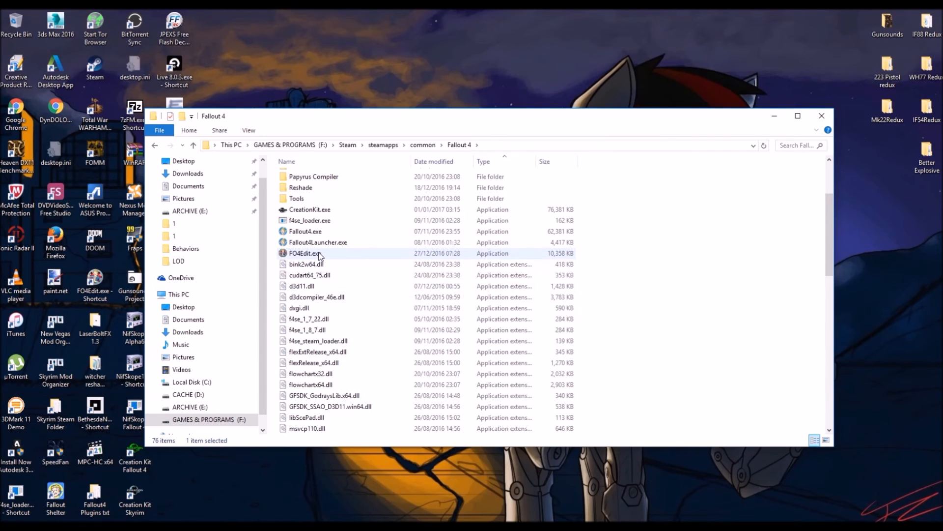
scroll(320, 257, "down", 6)
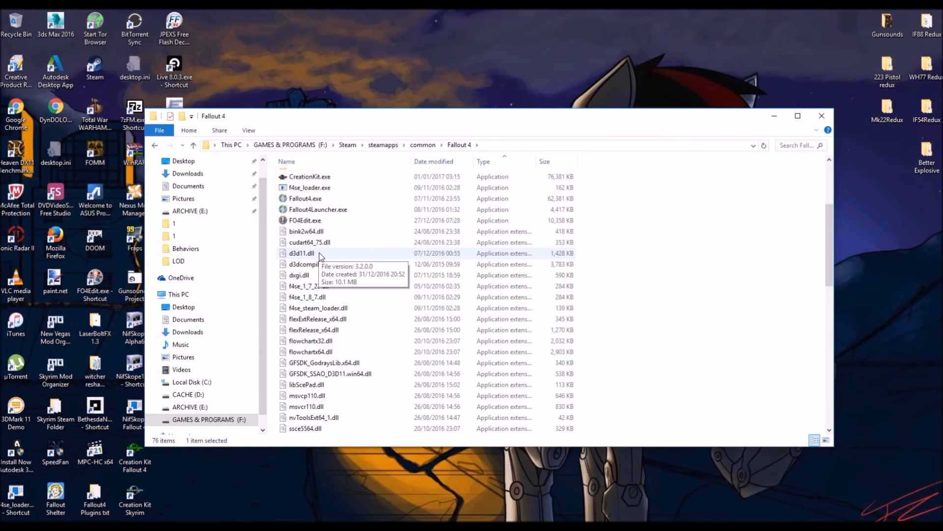
scroll(344, 257, "down", 3)
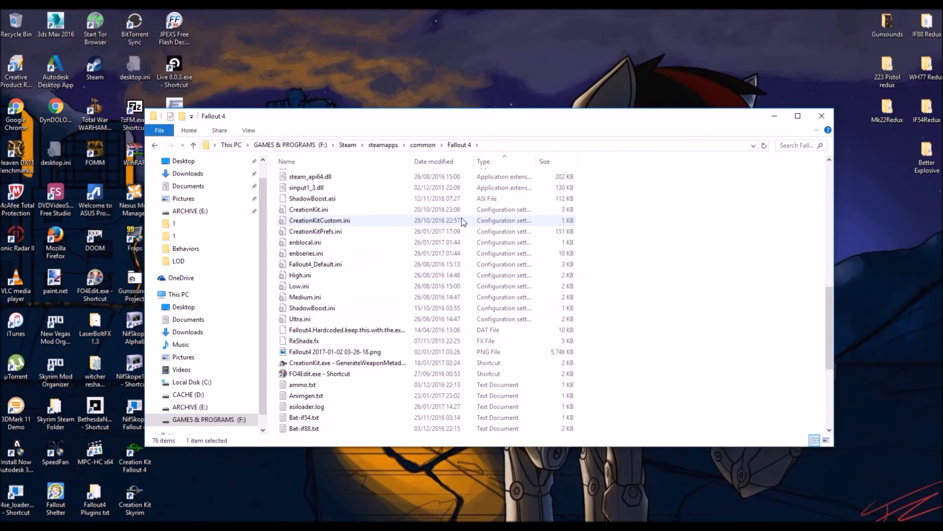
scroll(385, 310, "up", 2)
scroll(378, 307, "down", 1)
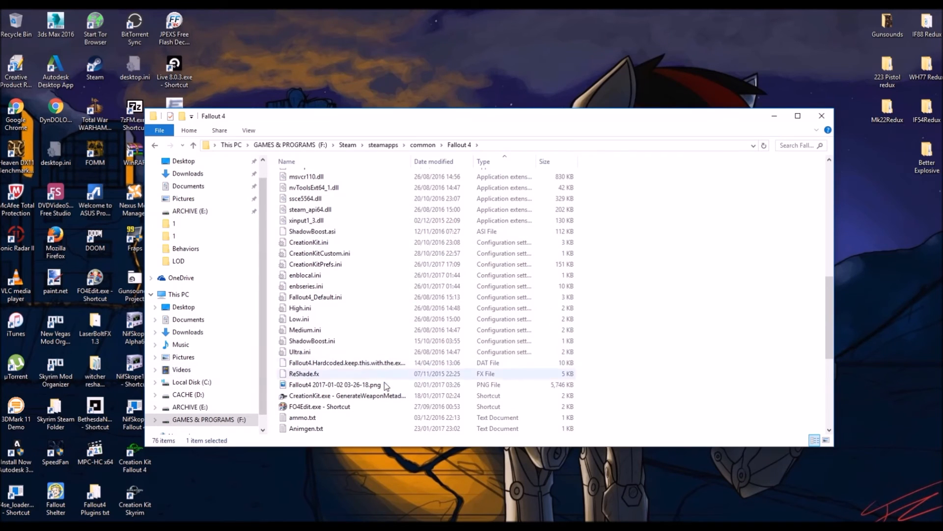
scroll(348, 364, "down", 4)
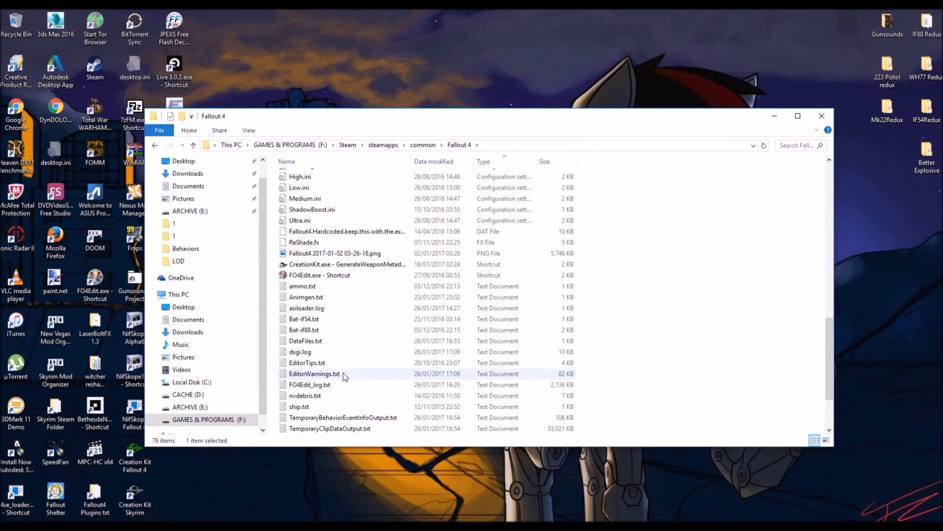
double_click(340, 297)
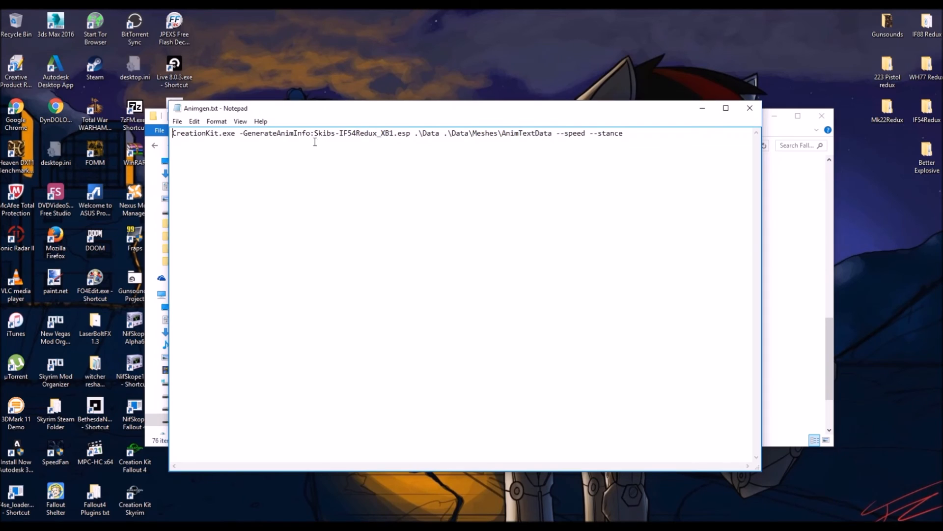
Step: Replace the plugin name in the GenerateAnimInfo command with SkibsWHmk22, keeping the .esp extension, and save and close the text file
left_click_drag(315, 133, 394, 143)
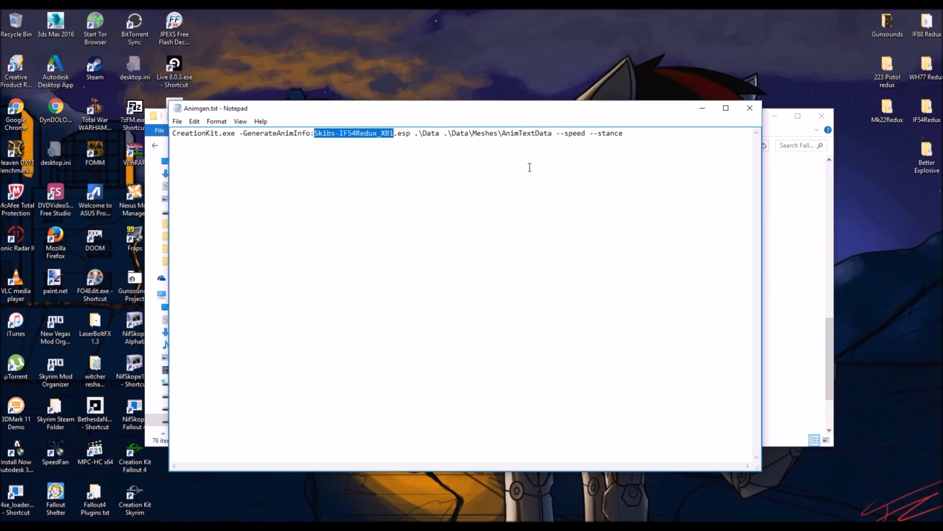
type("W")
key("BackSpace")
type("Skibs")
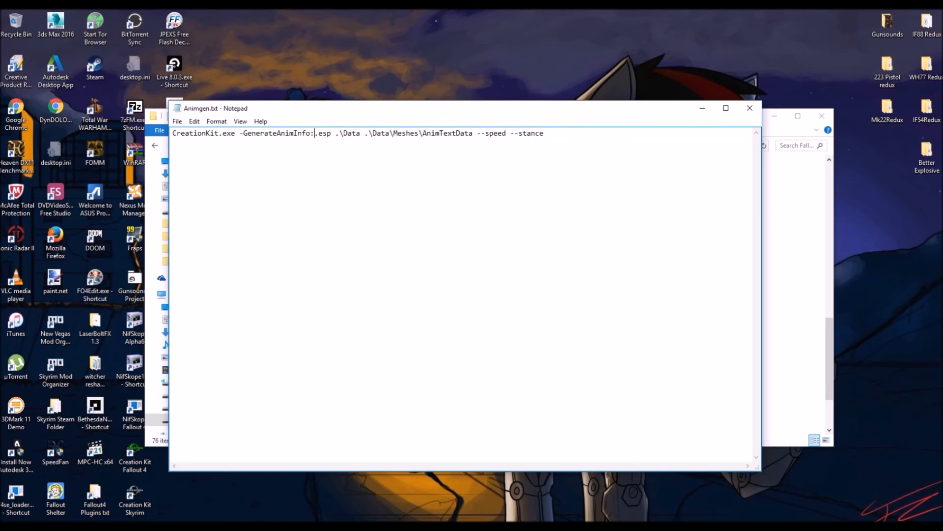
type("WH")
type("mk")
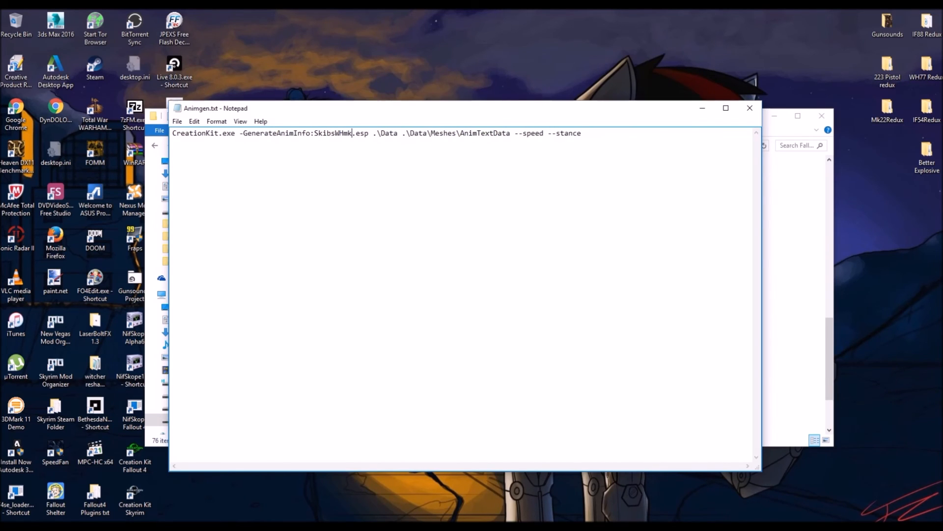
type("22")
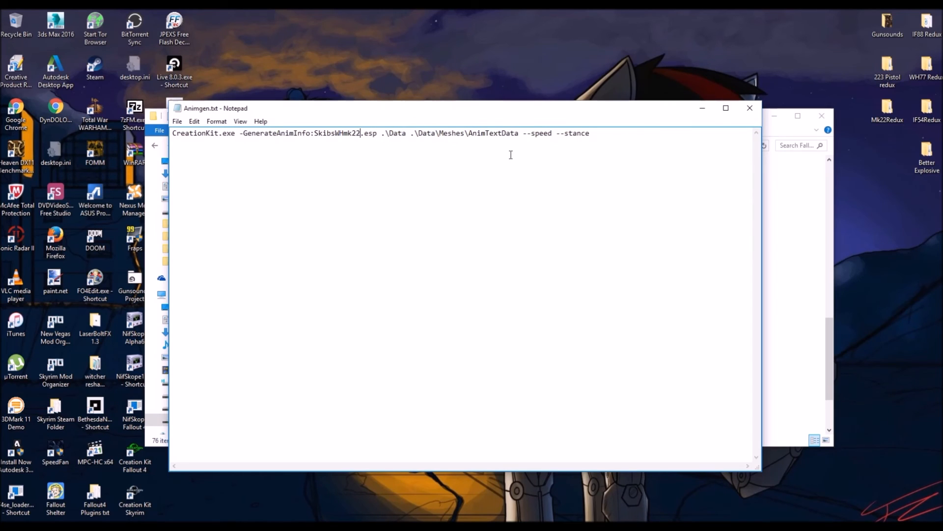
left_click(177, 121)
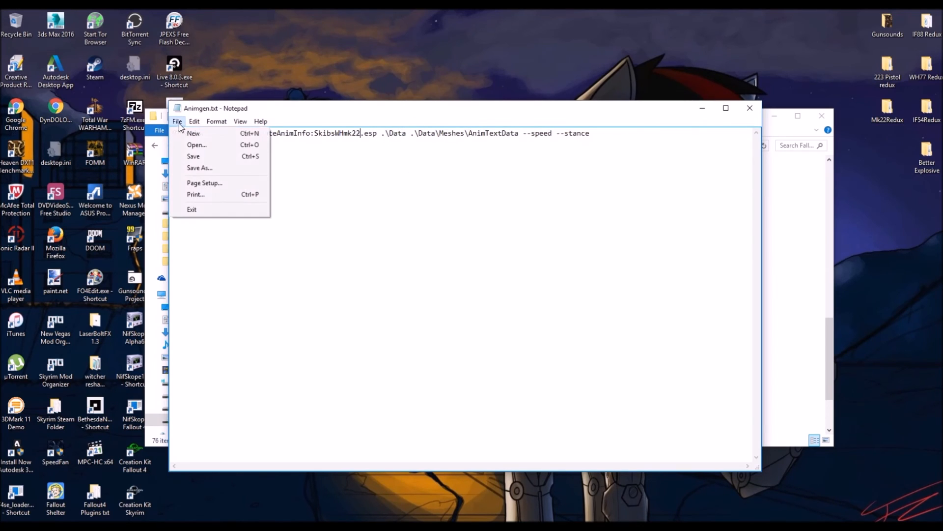
left_click(194, 156)
left_click(750, 108)
Step: Rename Animgen.txt to Animgen.bat and accept the file extension change
left_click(324, 296)
left_click(328, 297)
key("BackSpace")
key("BackSpace")
key("BackSpace")
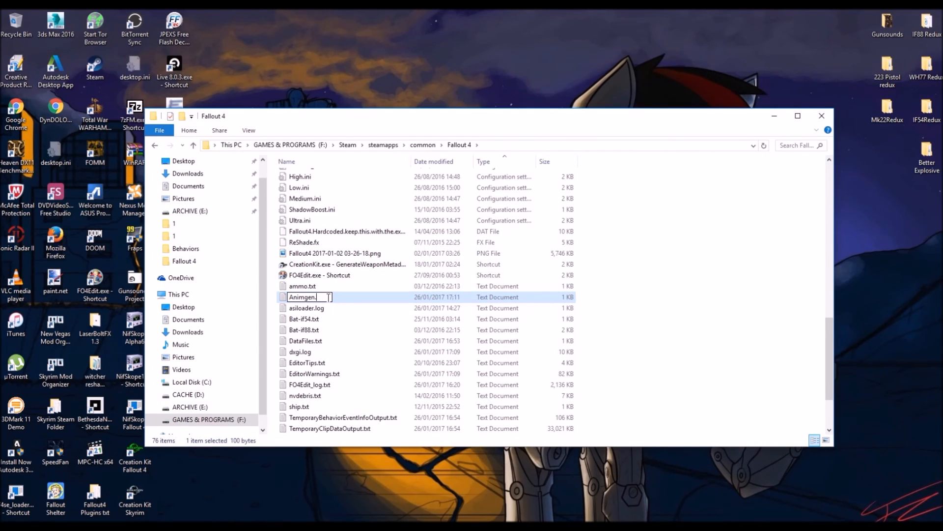
type("bat")
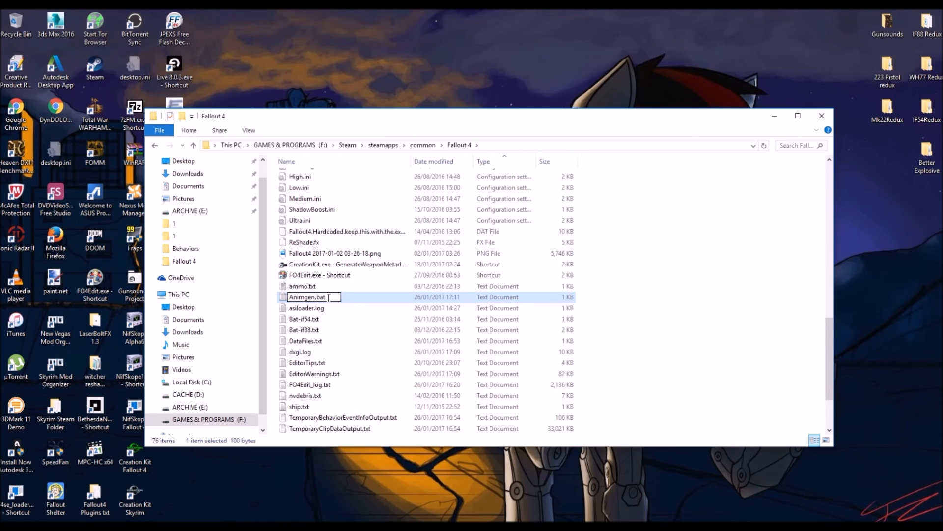
left_click(352, 323)
left_click(519, 275)
Step: Run the AnimgenMK22.bat batch file in the Fallout 4 folder to generate the animation text data
scroll(383, 356, "down", 2)
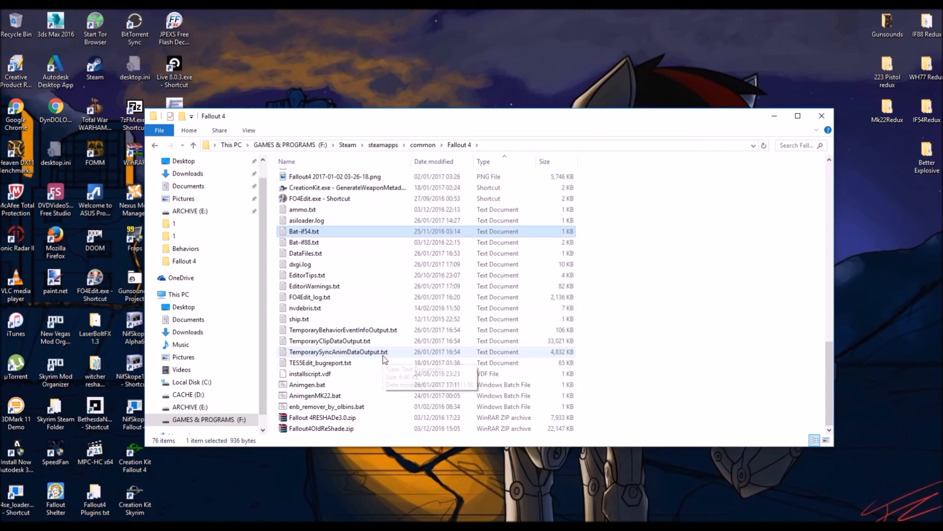
double_click(338, 396)
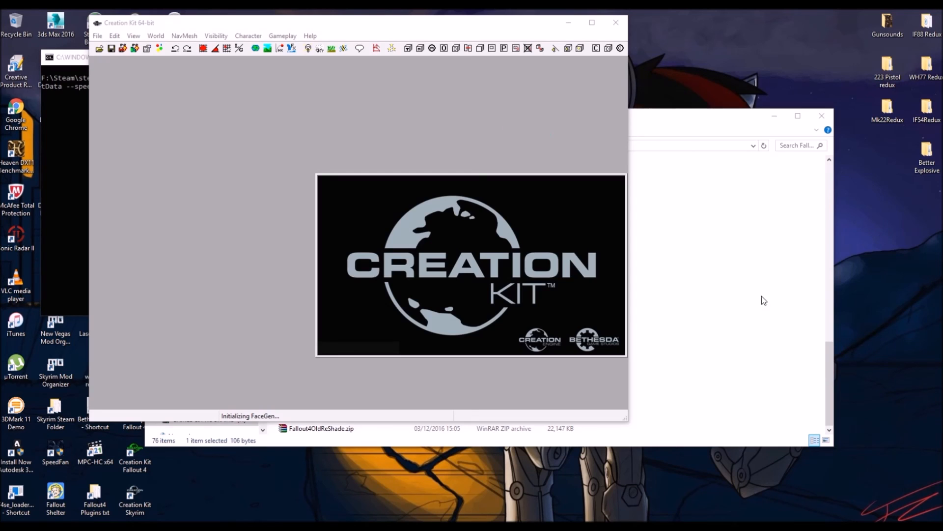
Step: Go to the Data\meshes\AnimTextData folder and examine the text files in its AnimationOffsets subfolder
left_click(706, 258)
scroll(515, 389, "up", 2)
scroll(515, 390, "up", 10)
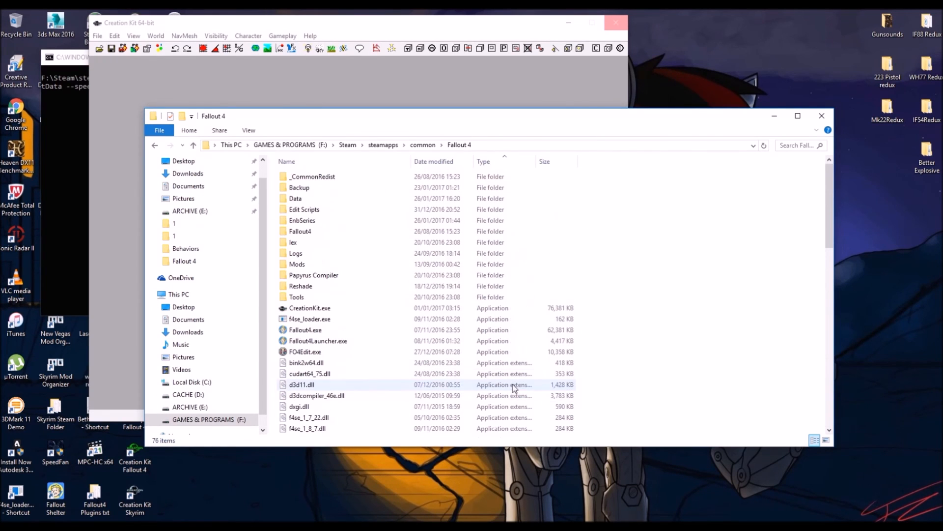
double_click(320, 199)
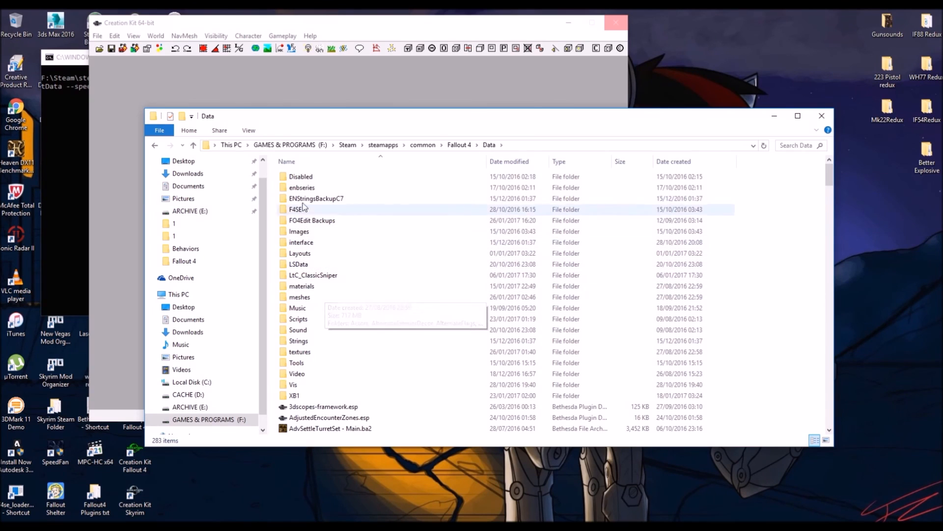
double_click(314, 297)
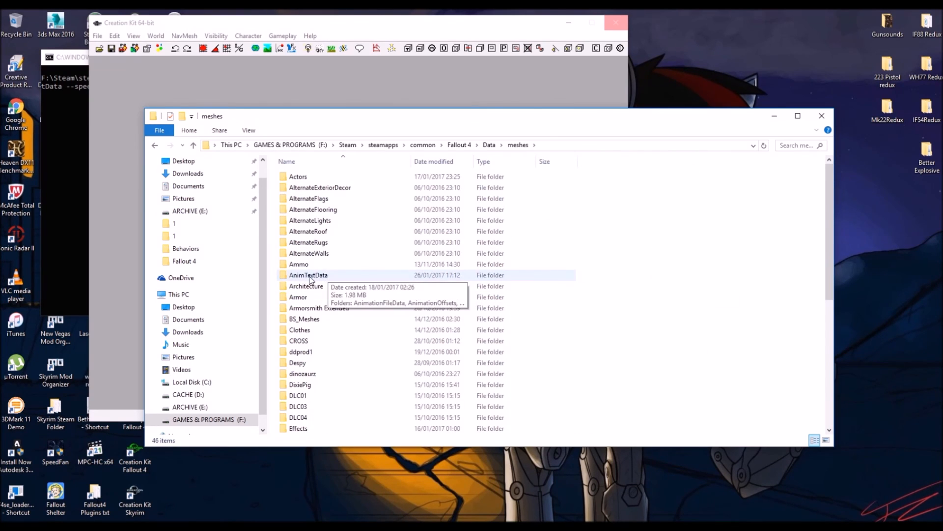
double_click(308, 277)
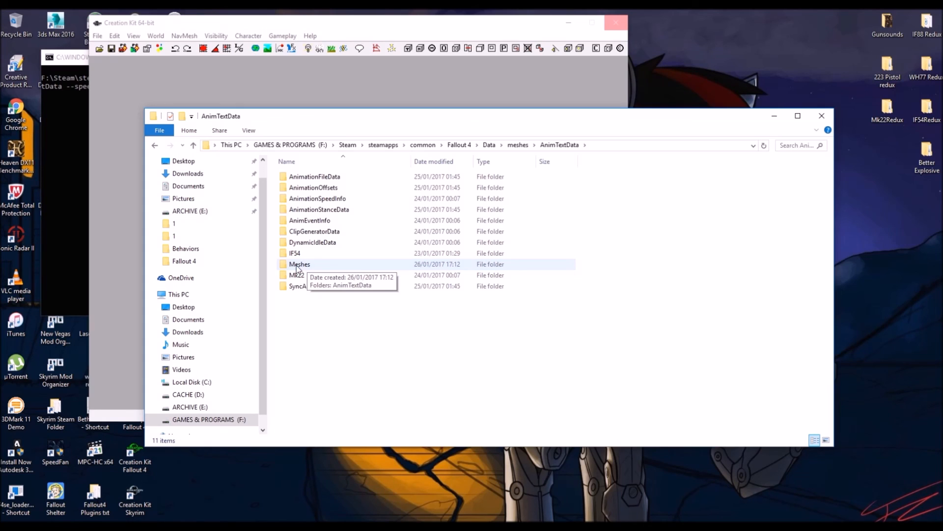
double_click(315, 188)
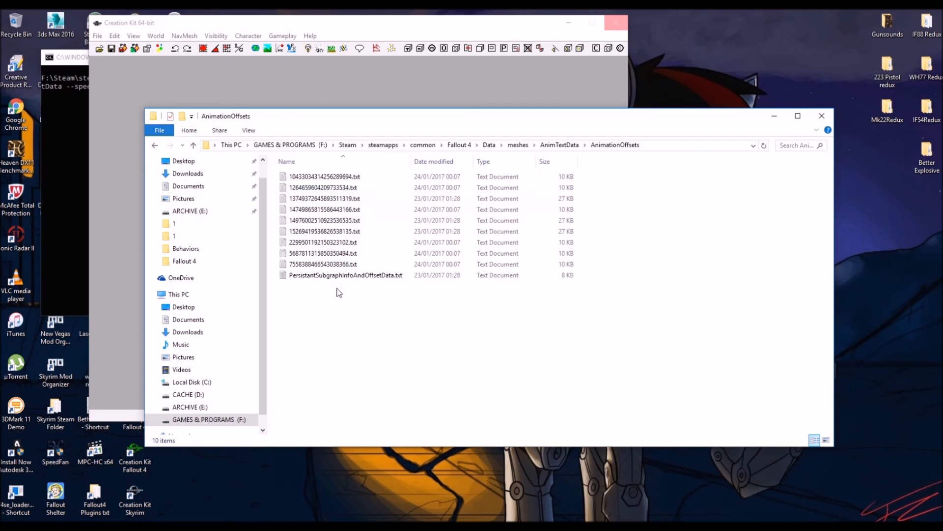
Step: Examine the data folders inside AnimTextData\Mk22\Meshes\AnimTextData, and return to the main meshes folder
left_click(155, 145)
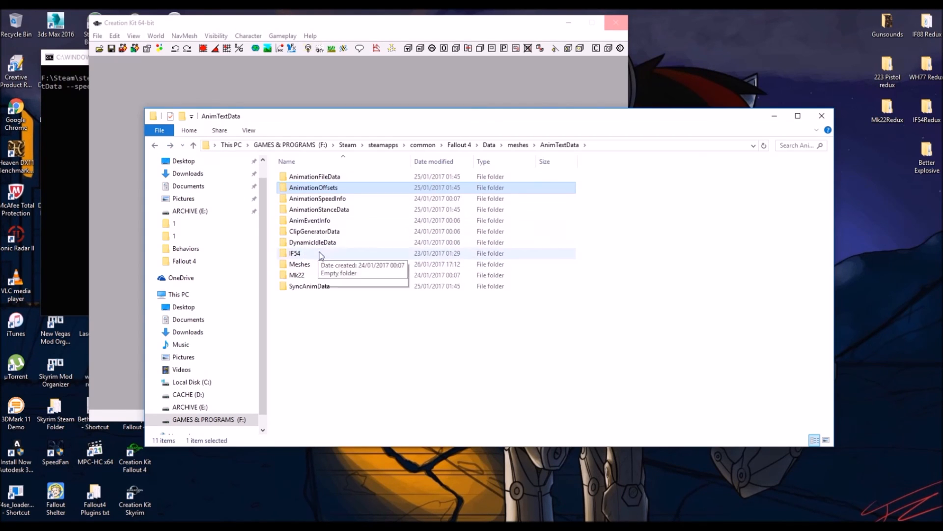
double_click(297, 274)
double_click(298, 177)
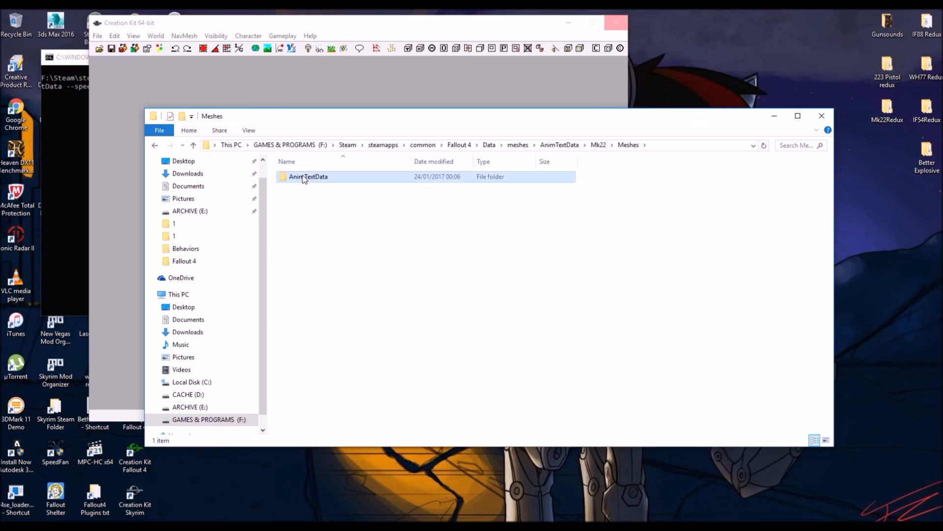
double_click(303, 178)
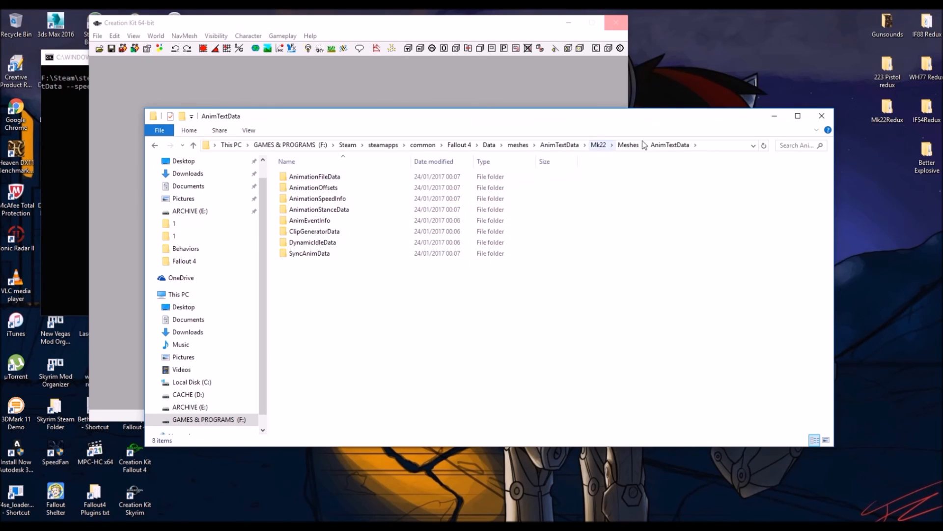
left_click(598, 144)
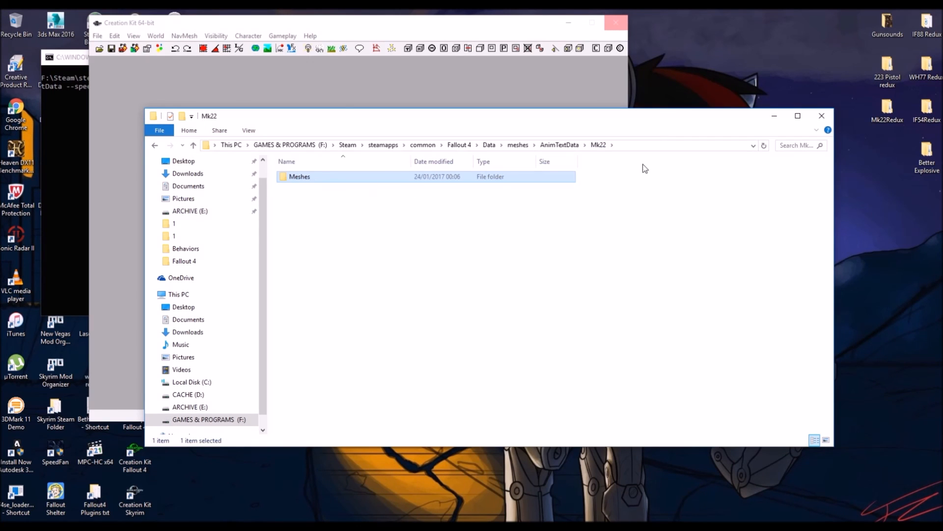
left_click(518, 144)
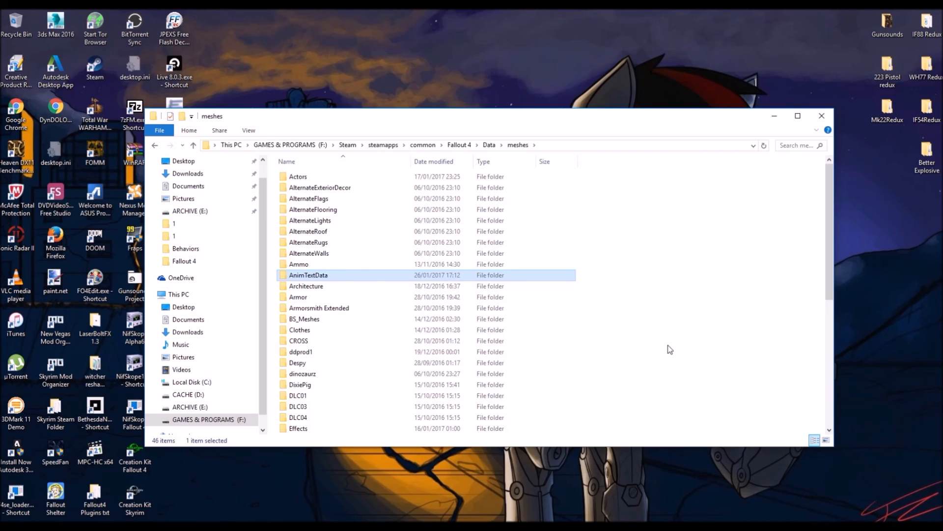
left_click(863, 519)
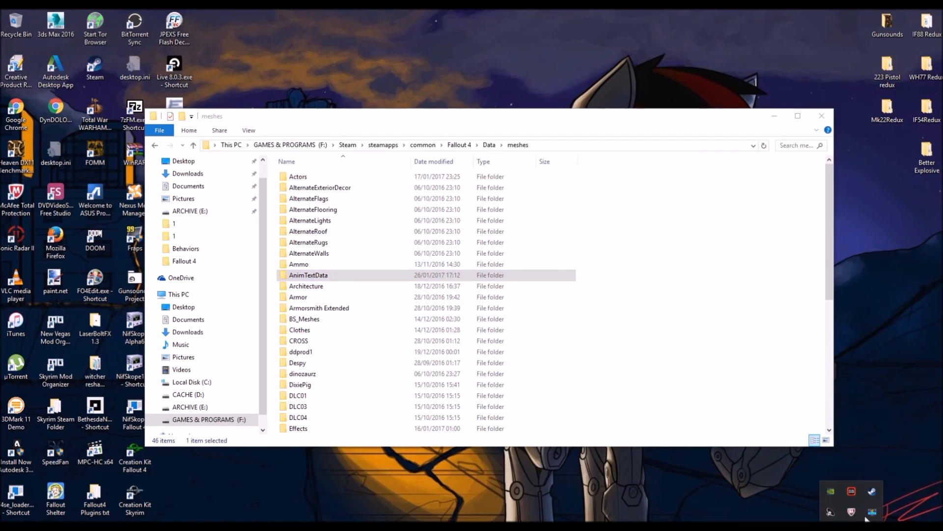